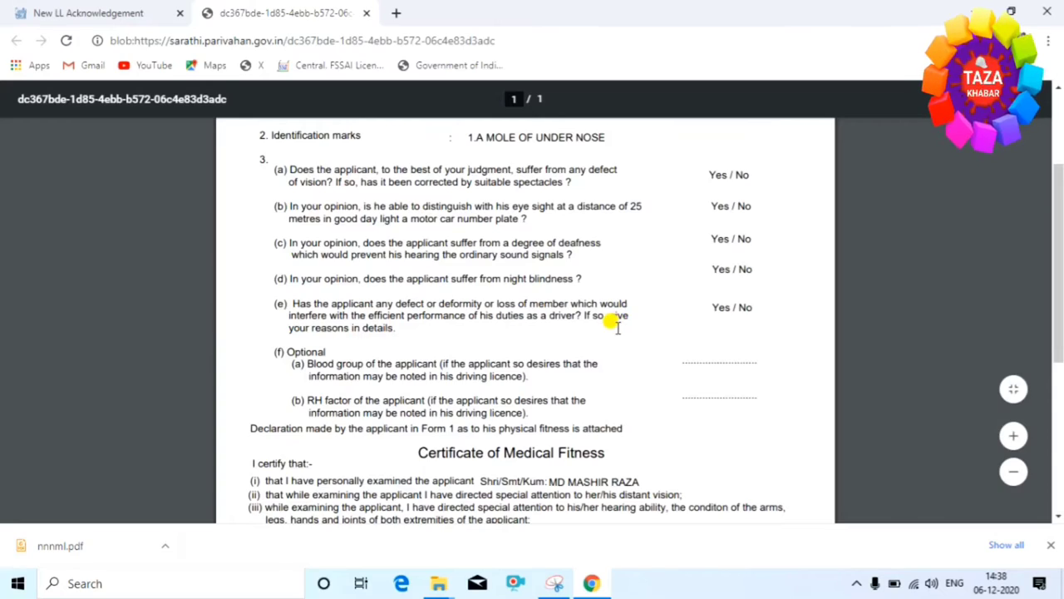
- Save the Form 1-A medical certificate as a PDF named hhggh on the Desktop and close the certificate
{"action": "scroll", "coordinate": [615, 329], "scroll_direction": "up", "scroll_amount": 2}
{"action": "scroll", "coordinate": [615, 328], "scroll_direction": "down", "scroll_amount": 3}
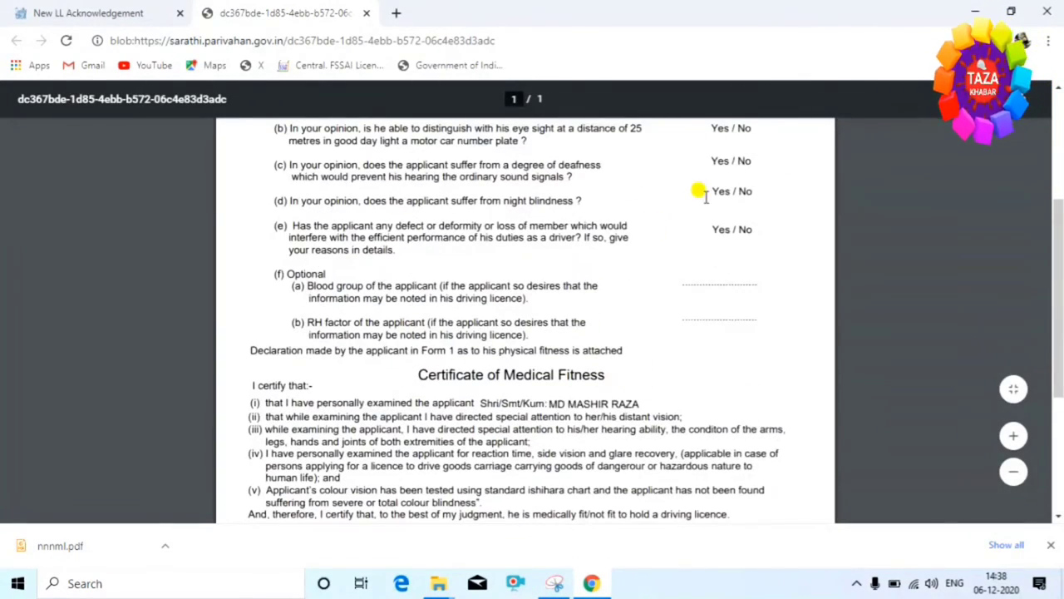
{"action": "scroll", "coordinate": [657, 291], "scroll_direction": "down", "scroll_amount": 3}
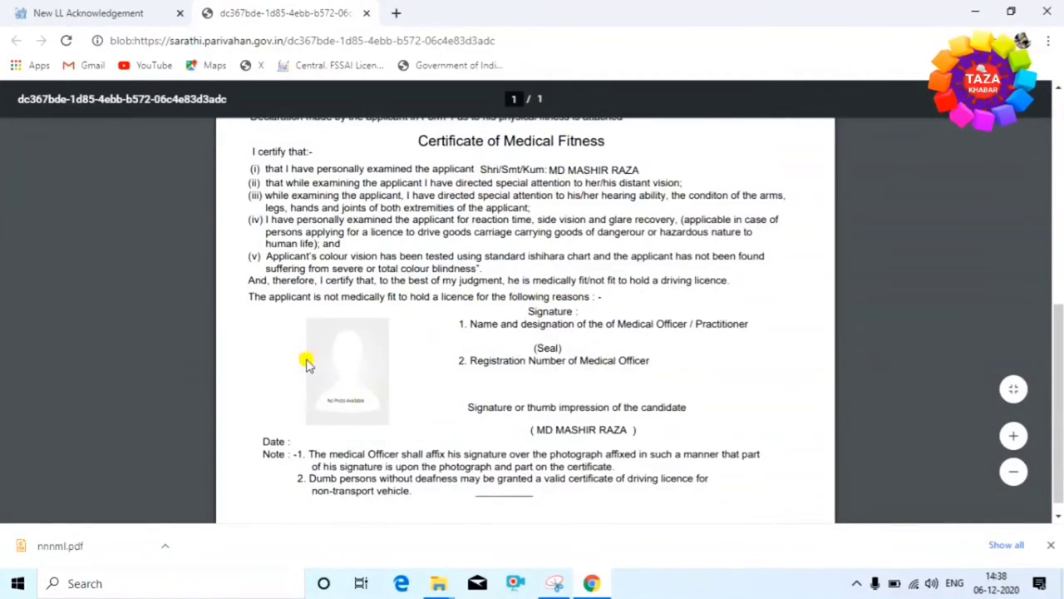
{"action": "scroll", "coordinate": [424, 380], "scroll_direction": "down", "scroll_amount": 1}
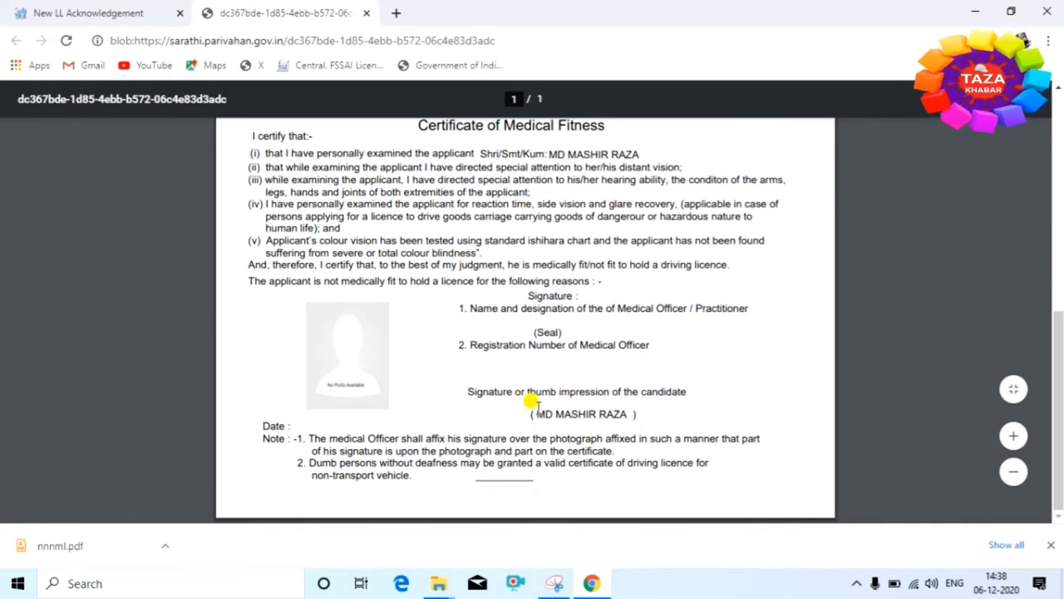
{"action": "scroll", "coordinate": [542, 387], "scroll_direction": "up", "scroll_amount": 7}
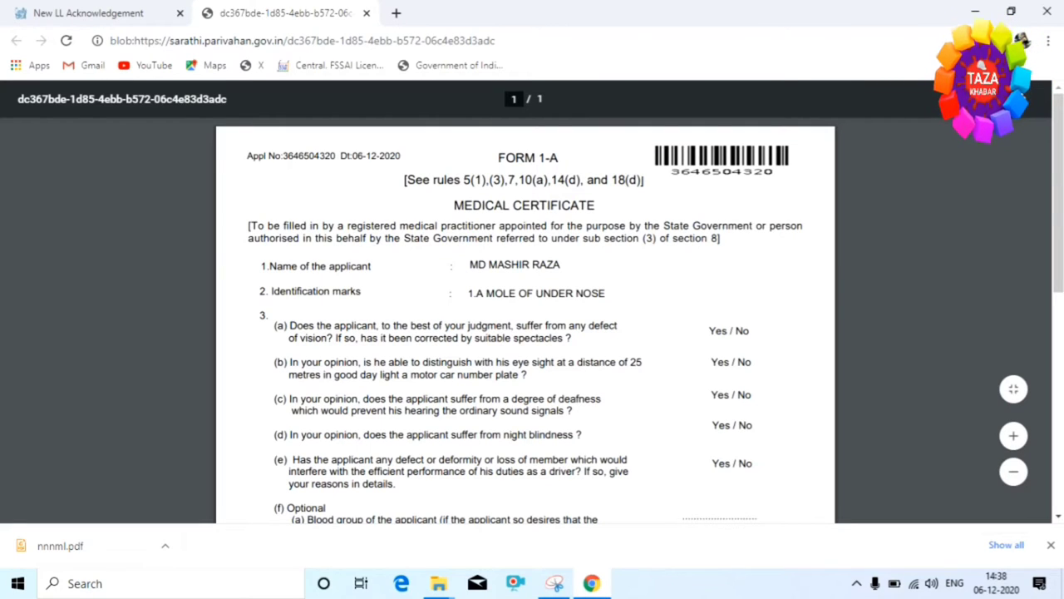
{"action": "left_click", "coordinate": [994, 98]}
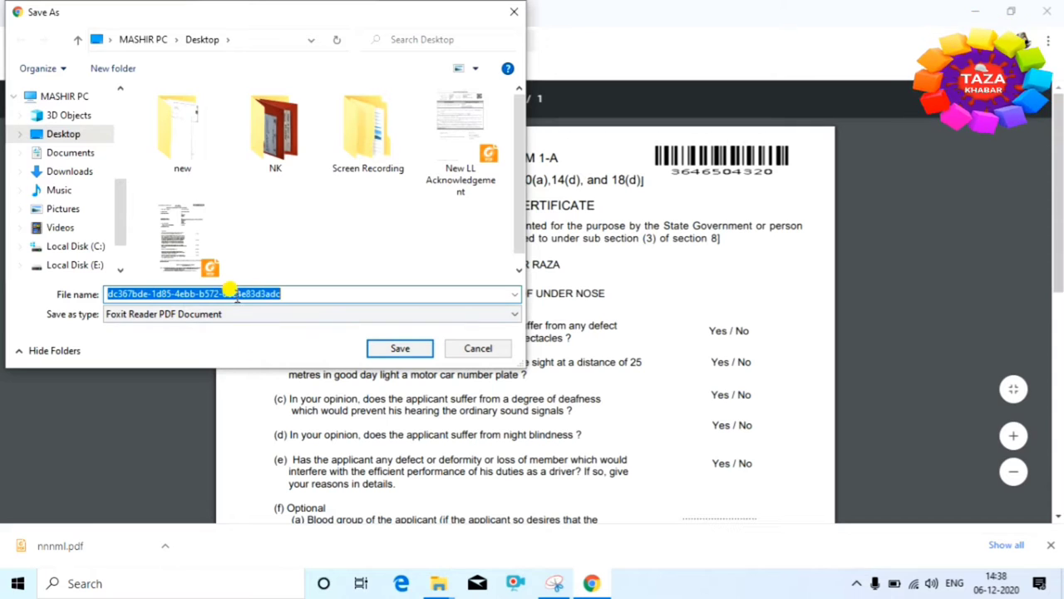
{"action": "type", "text": "hhggh"}
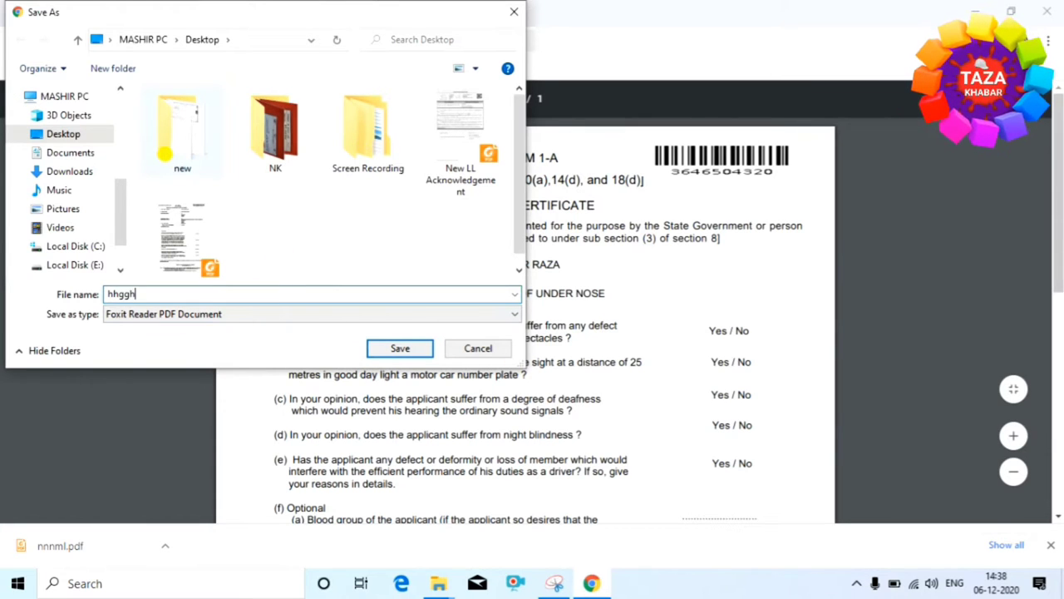
{"action": "left_click", "coordinate": [402, 349]}
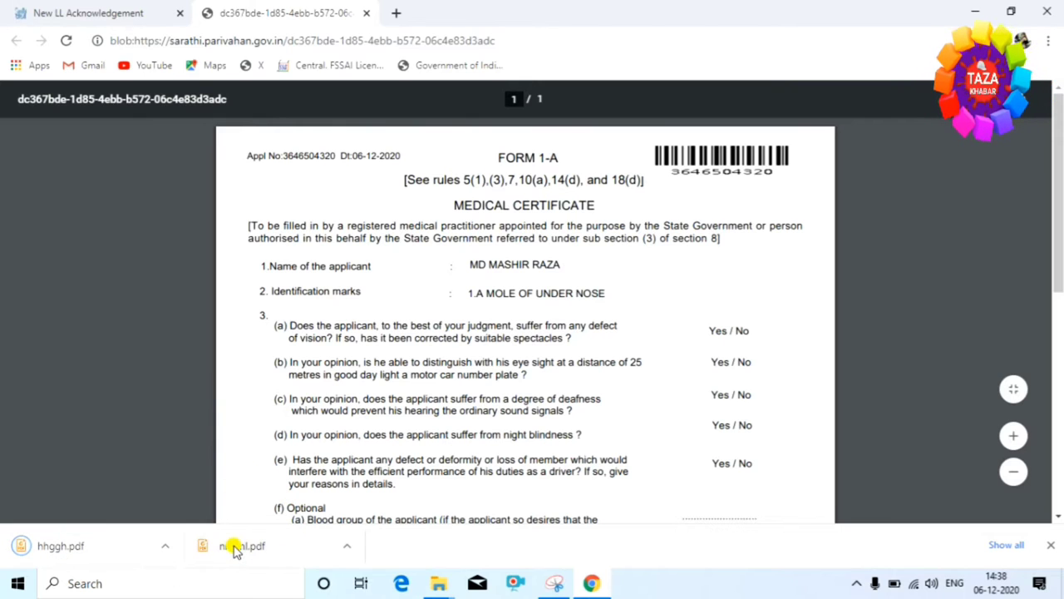
{"action": "left_click", "coordinate": [367, 14]}
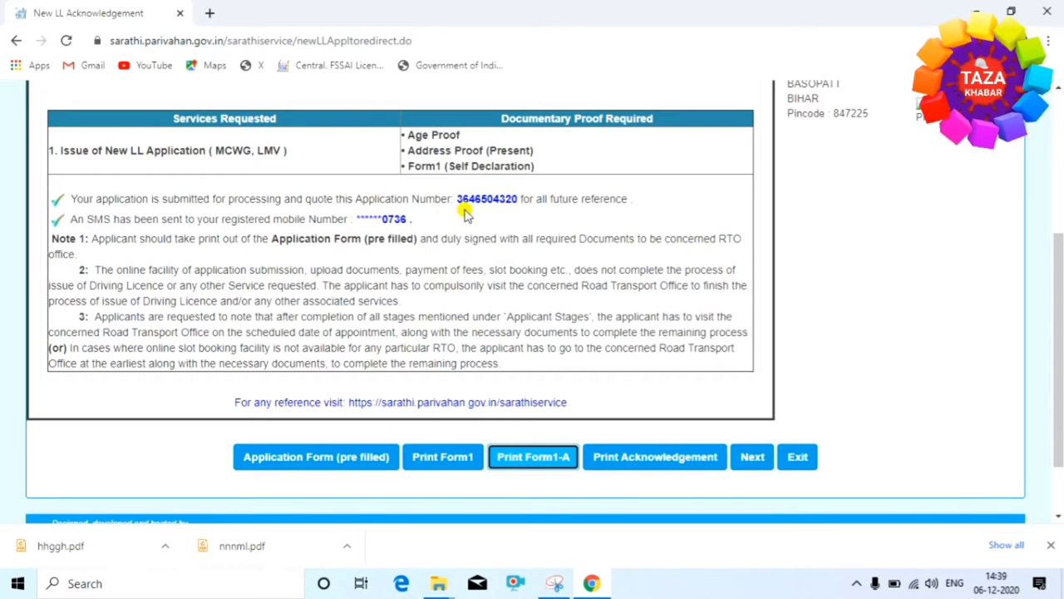
- Review the acknowledgement's application notes and continue to the application status page
{"action": "scroll", "coordinate": [470, 229], "scroll_direction": "up", "scroll_amount": 2}
{"action": "scroll", "coordinate": [561, 274], "scroll_direction": "down", "scroll_amount": 2}
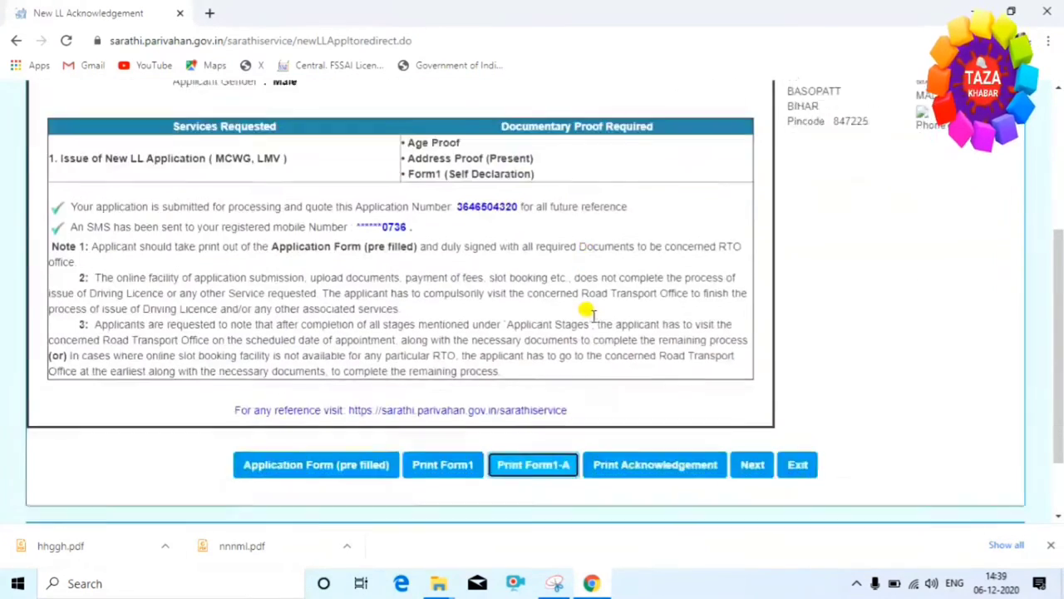
{"action": "scroll", "coordinate": [590, 315], "scroll_direction": "down", "scroll_amount": 1}
{"action": "left_click", "coordinate": [750, 379]}
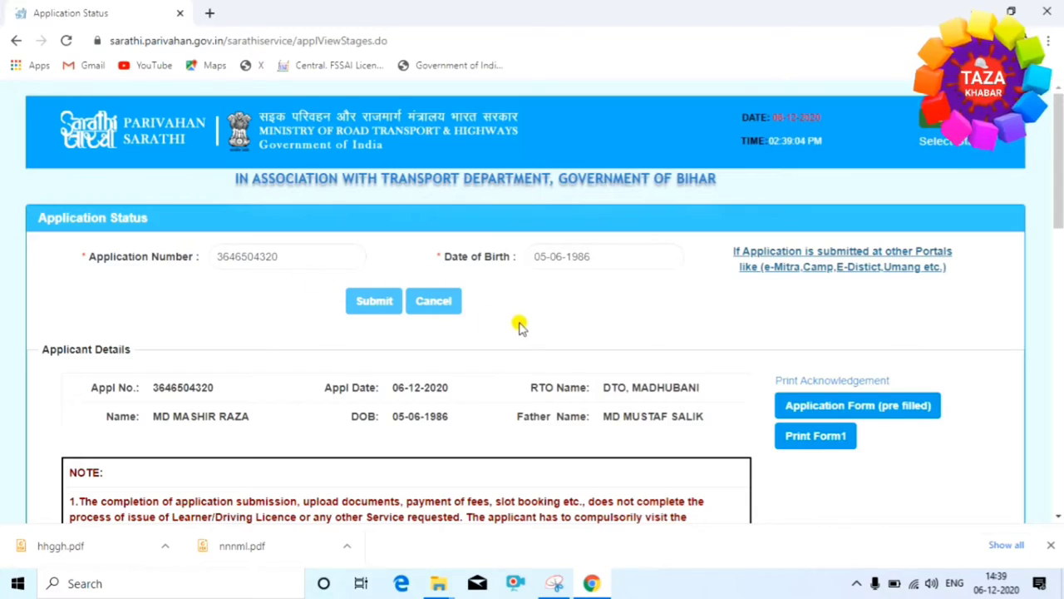
- Examine the applicant details, notes, requested licence classes and stages to be completed on the application status page
{"action": "scroll", "coordinate": [522, 326], "scroll_direction": "down", "scroll_amount": 3}
{"action": "scroll", "coordinate": [529, 325], "scroll_direction": "down", "scroll_amount": 4}
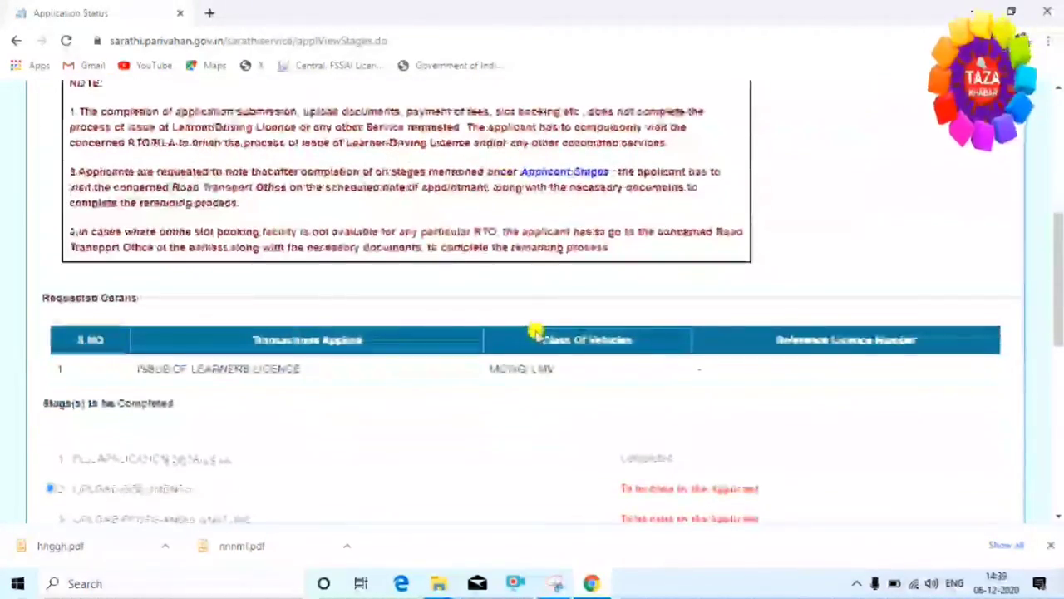
{"action": "scroll", "coordinate": [529, 329], "scroll_direction": "down", "scroll_amount": 1}
{"action": "scroll", "coordinate": [520, 330], "scroll_direction": "up", "scroll_amount": 1}
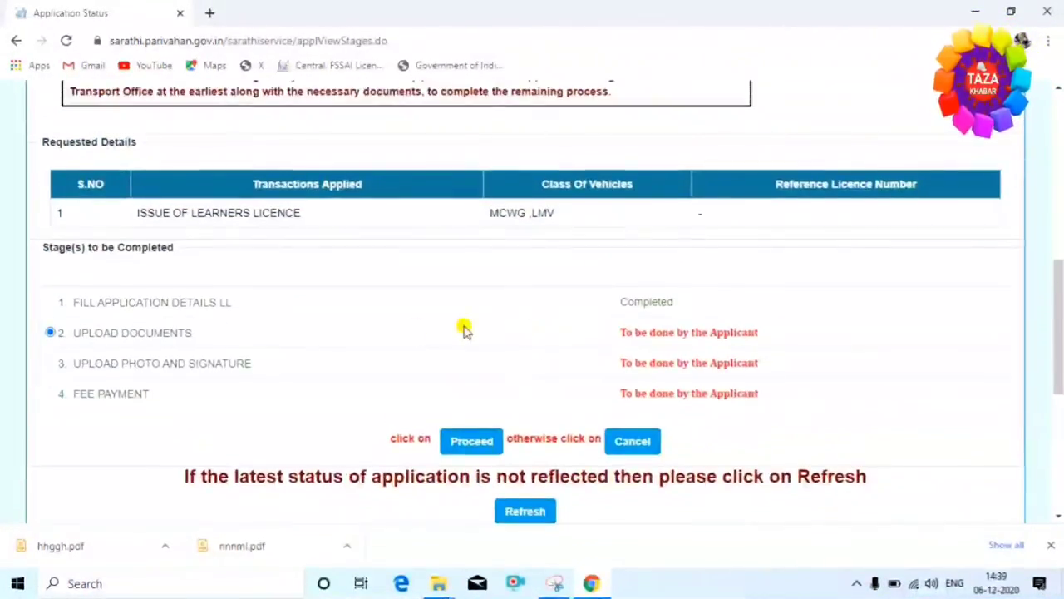
{"action": "scroll", "coordinate": [386, 320], "scroll_direction": "up", "scroll_amount": 4}
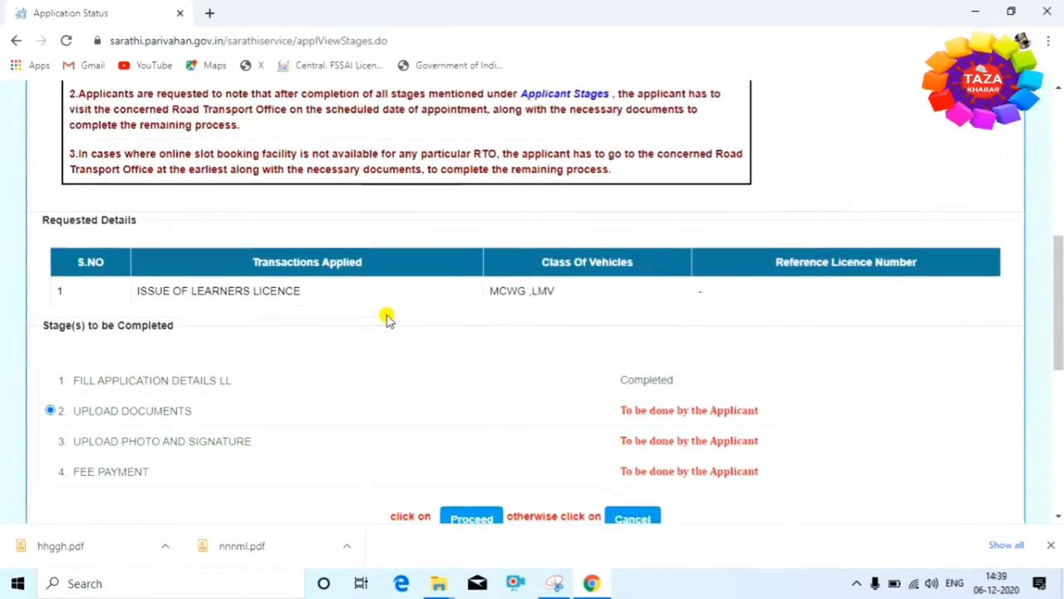
{"action": "scroll", "coordinate": [416, 351], "scroll_direction": "up", "scroll_amount": 1}
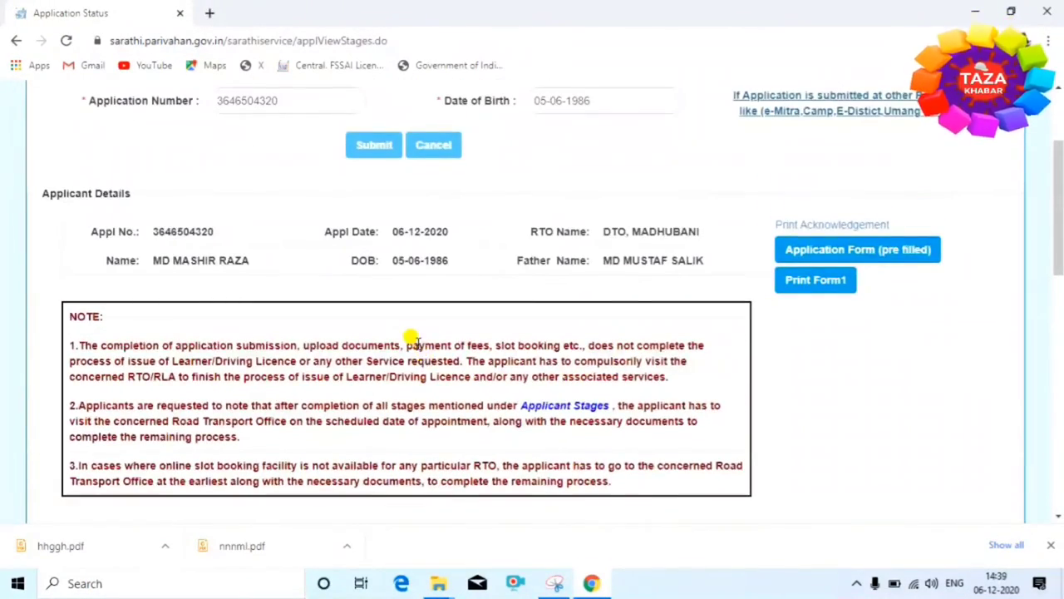
{"action": "scroll", "coordinate": [416, 341], "scroll_direction": "down", "scroll_amount": 4}
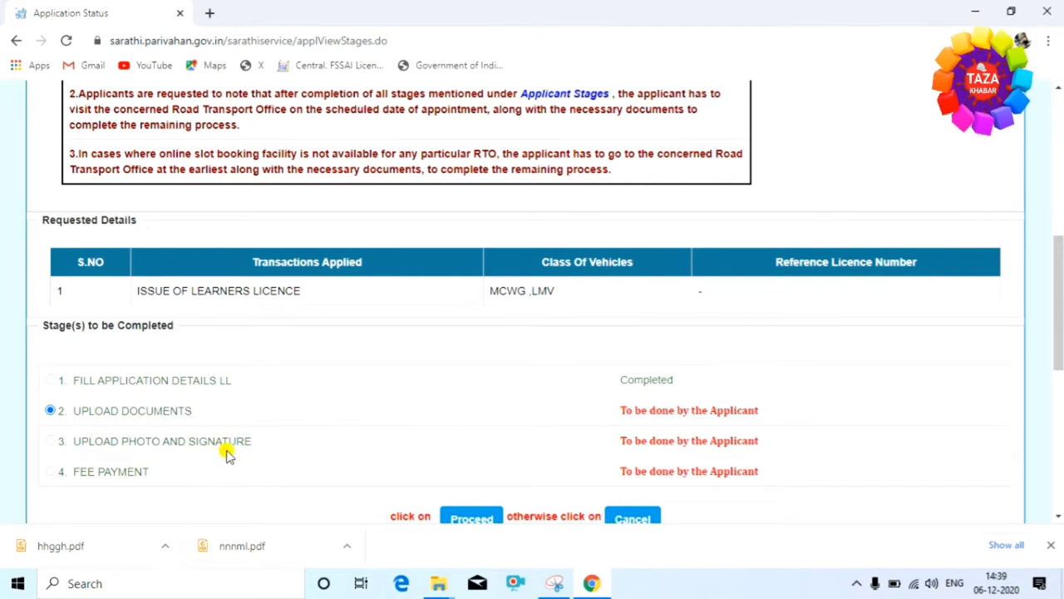
{"action": "scroll", "coordinate": [152, 485], "scroll_direction": "down", "scroll_amount": 2}
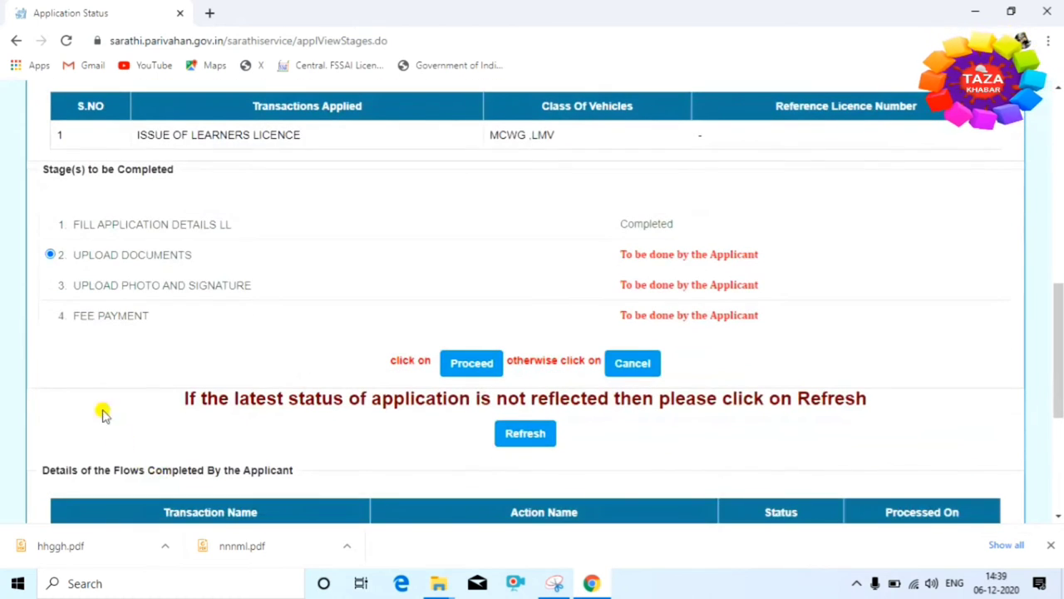
{"action": "scroll", "coordinate": [223, 347], "scroll_direction": "up", "scroll_amount": 3}
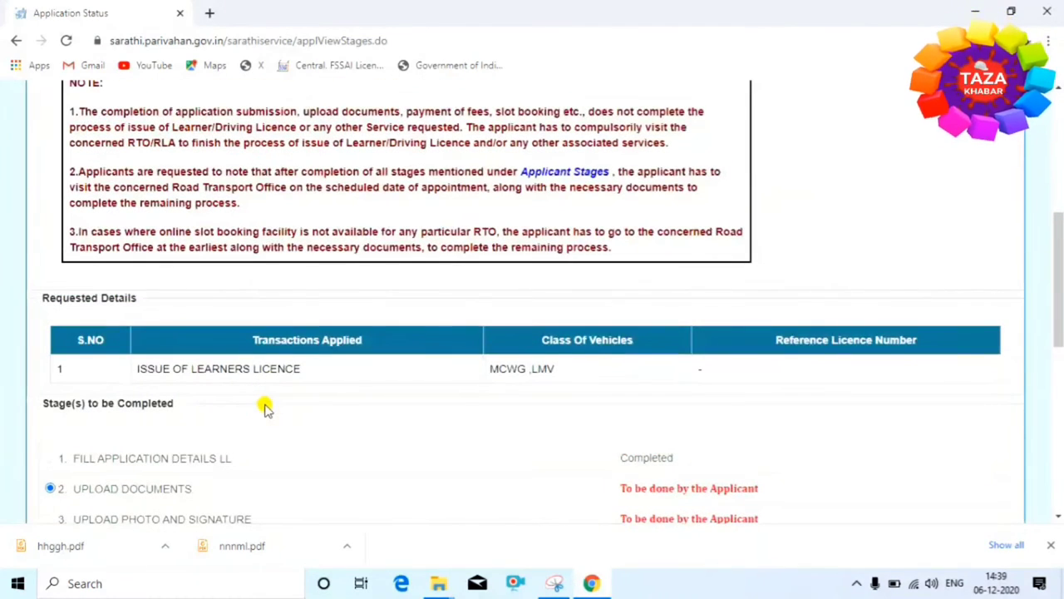
{"action": "scroll", "coordinate": [607, 316], "scroll_direction": "up", "scroll_amount": 5}
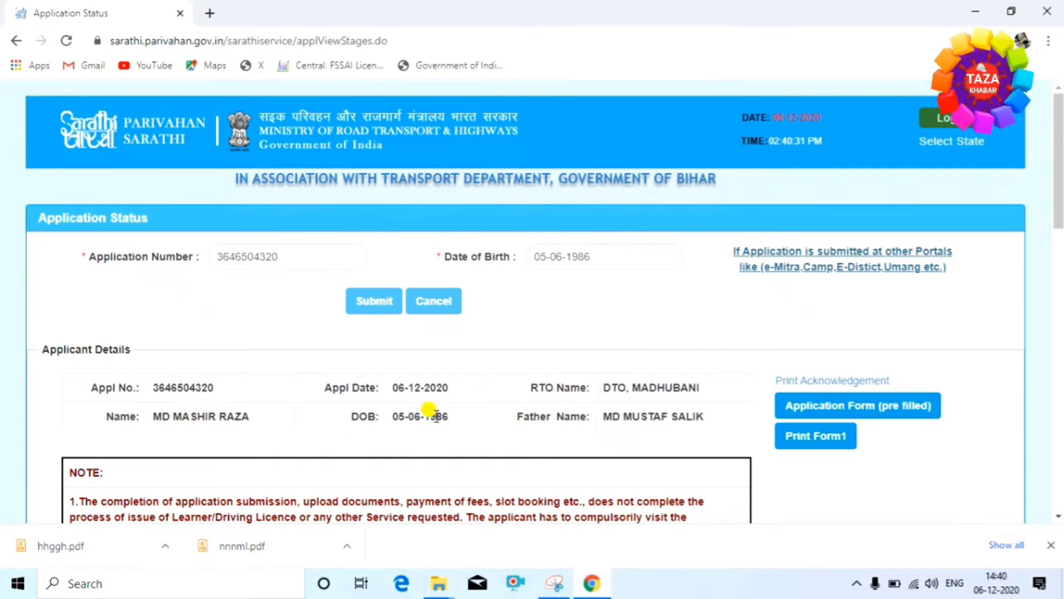
{"action": "scroll", "coordinate": [607, 420], "scroll_direction": "down", "scroll_amount": 2}
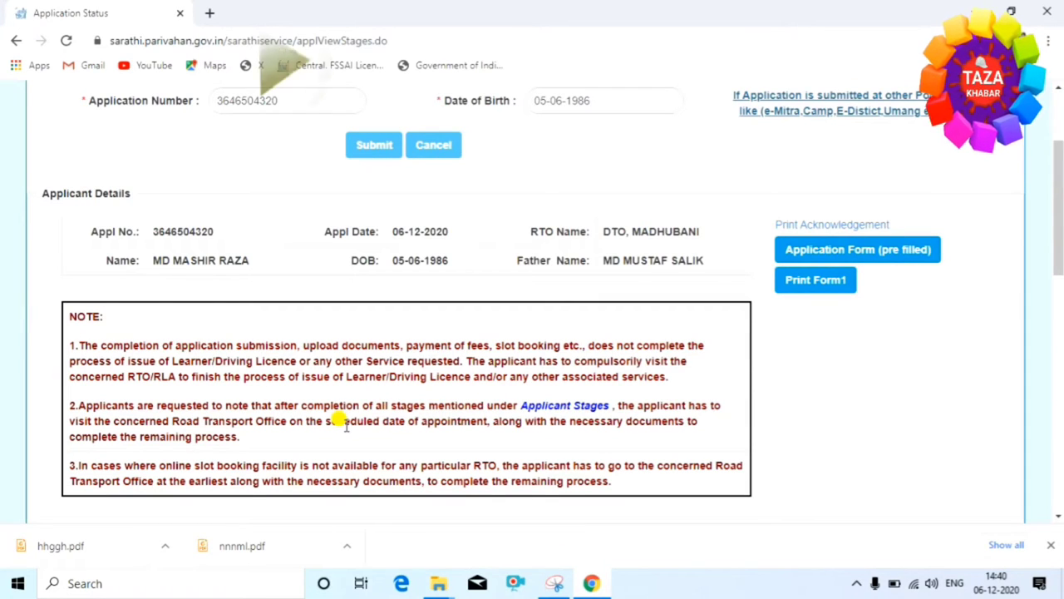
- Proceed with the Upload Documents stage, submitting the prefilled application details and accepting the applicant info
{"action": "scroll", "coordinate": [340, 416], "scroll_direction": "down", "scroll_amount": 5}
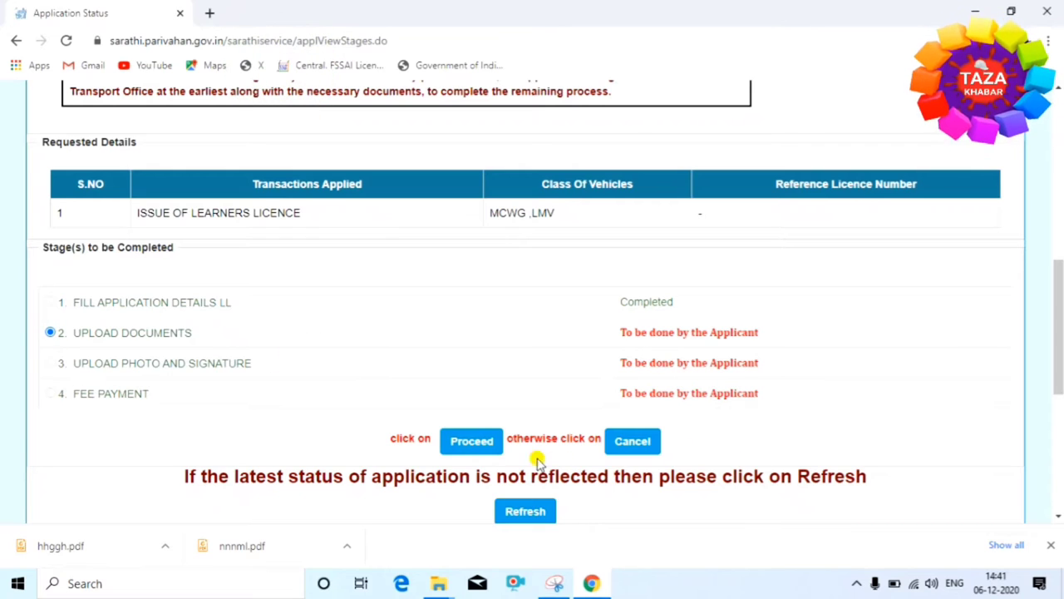
{"action": "left_click", "coordinate": [461, 445]}
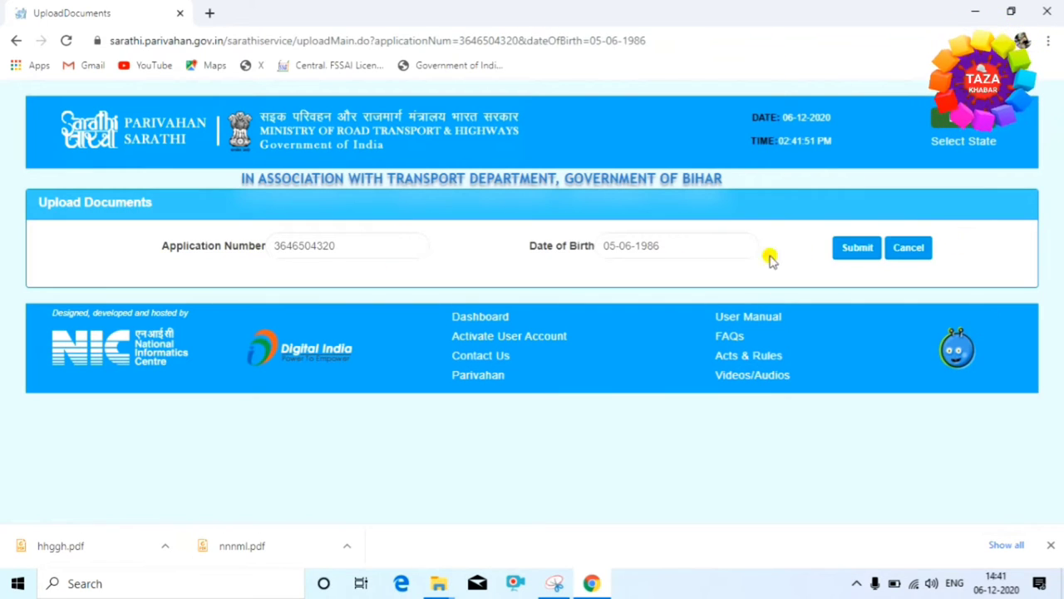
{"action": "left_click", "coordinate": [860, 252]}
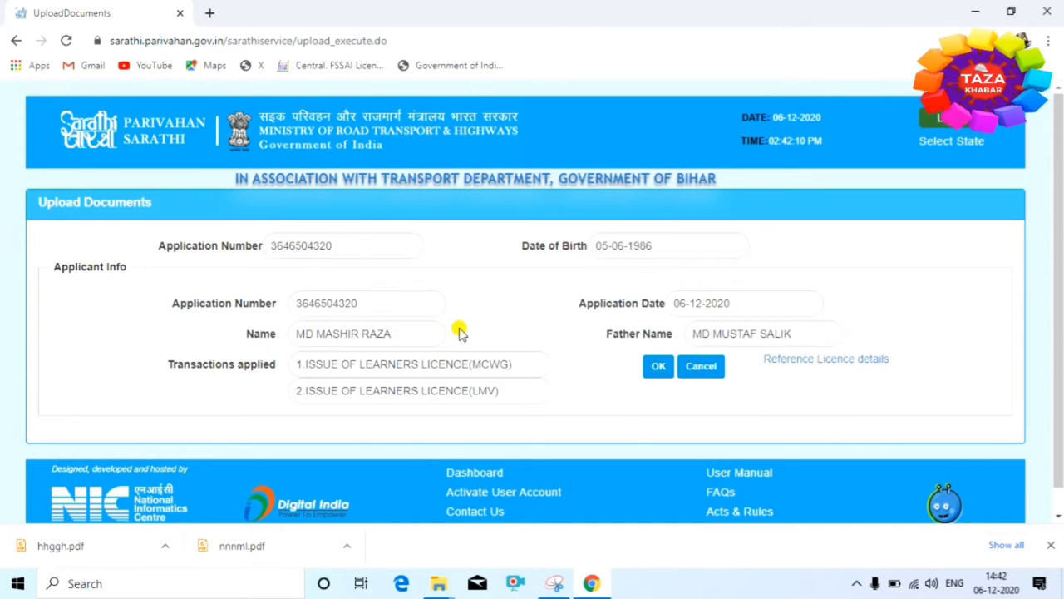
{"action": "scroll", "coordinate": [459, 331], "scroll_direction": "down", "scroll_amount": 1}
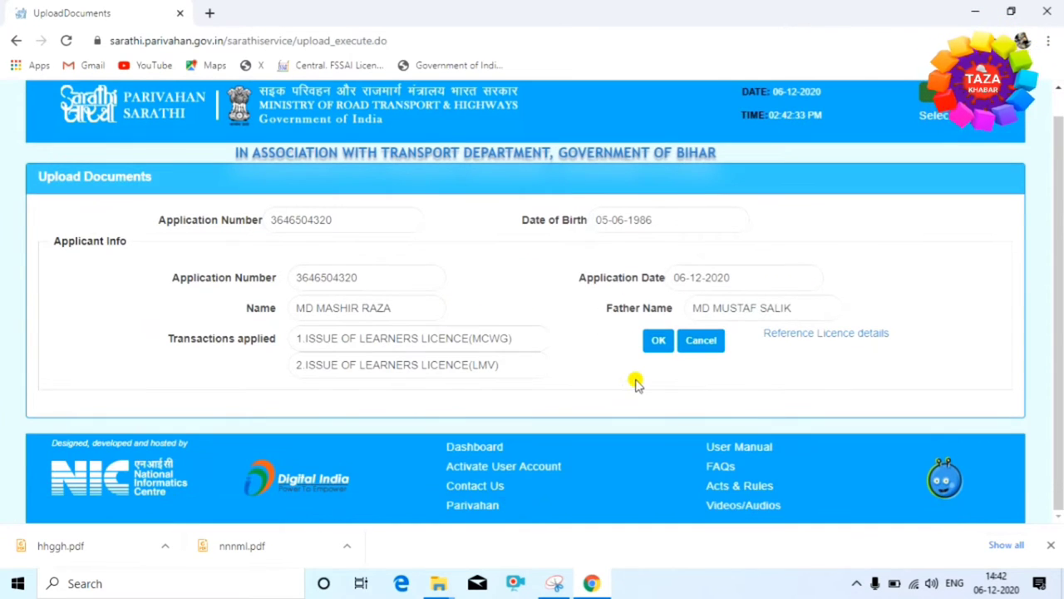
{"action": "left_click", "coordinate": [658, 341]}
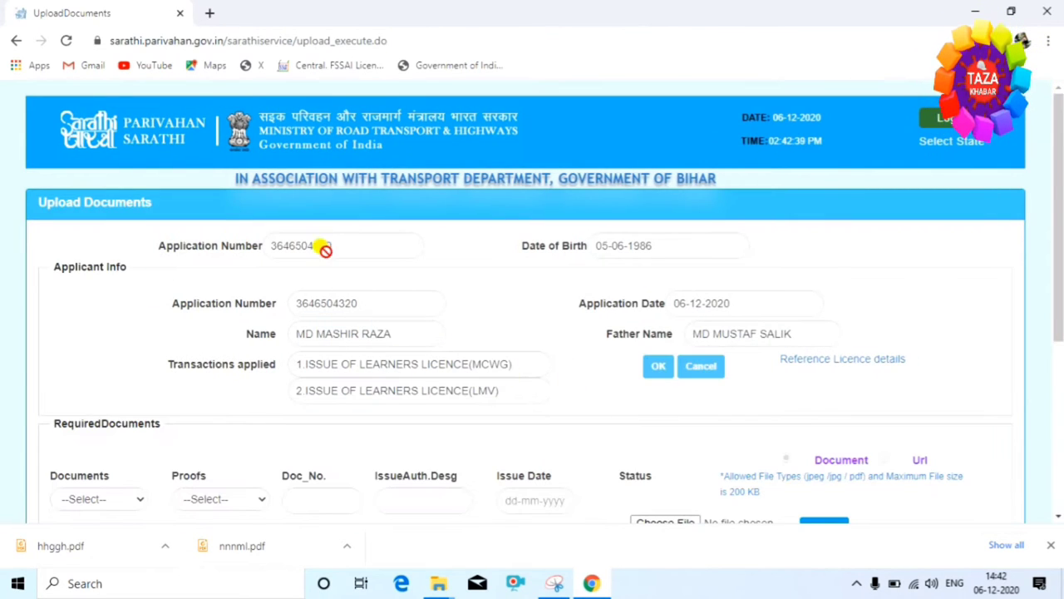
- Choose Age Proof as the required document and PAN Card as its proof
{"action": "scroll", "coordinate": [352, 355], "scroll_direction": "down", "scroll_amount": 2}
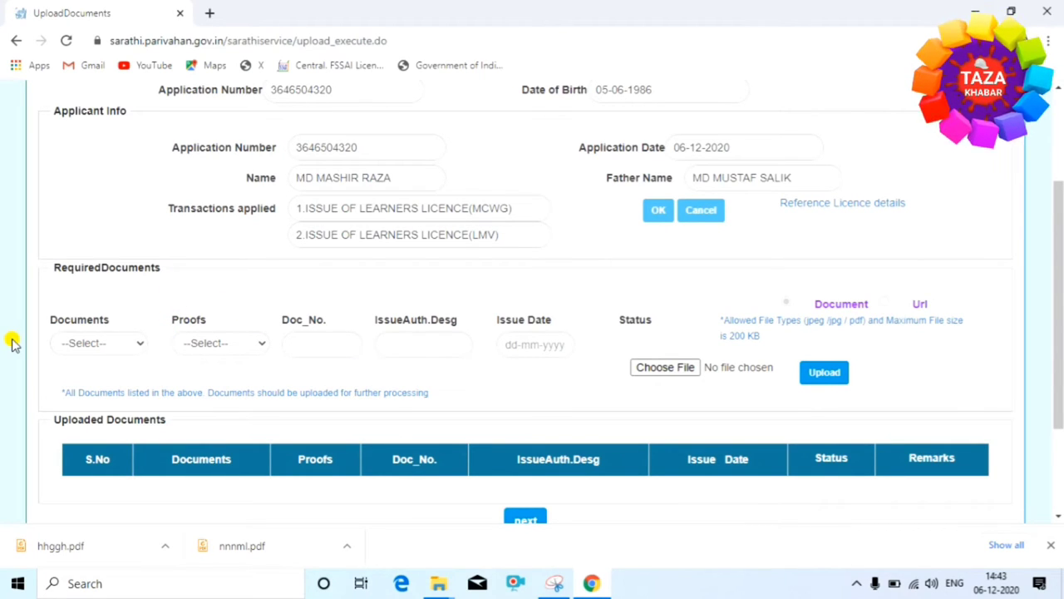
{"action": "left_click", "coordinate": [139, 344]}
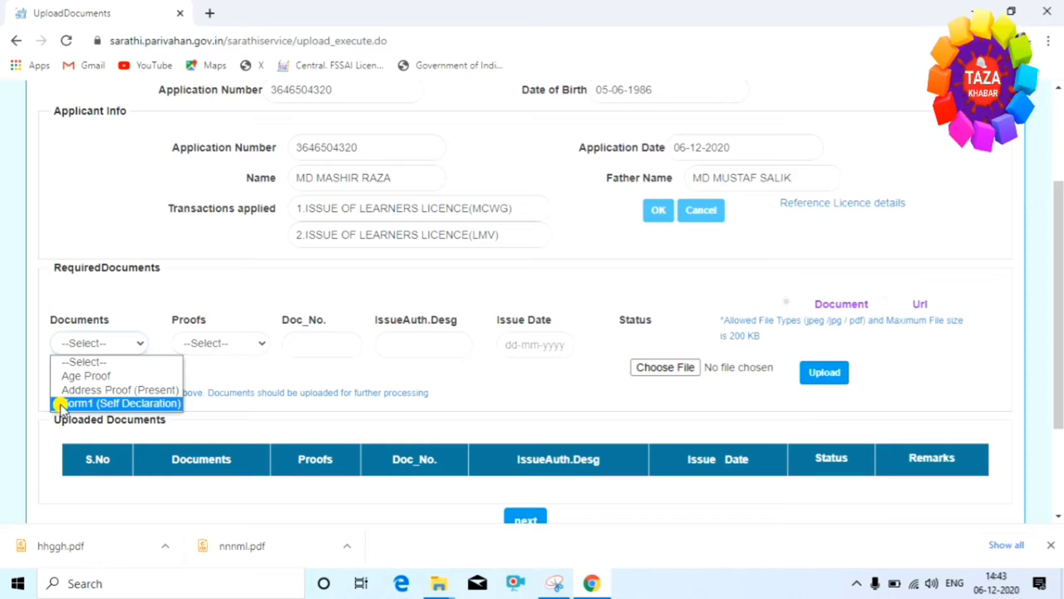
{"action": "left_click", "coordinate": [100, 377]}
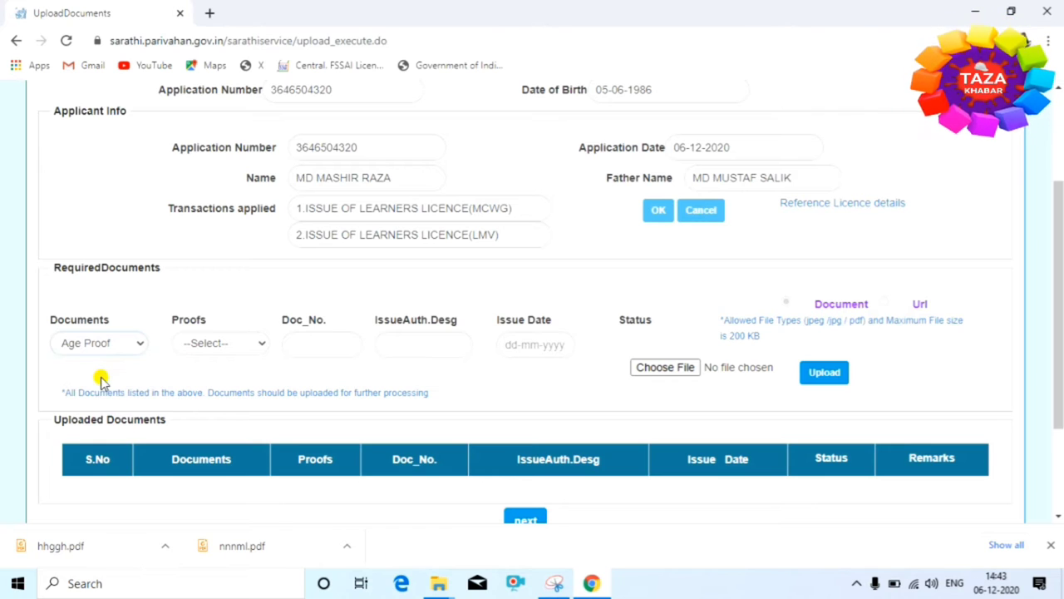
{"action": "left_click", "coordinate": [253, 343]}
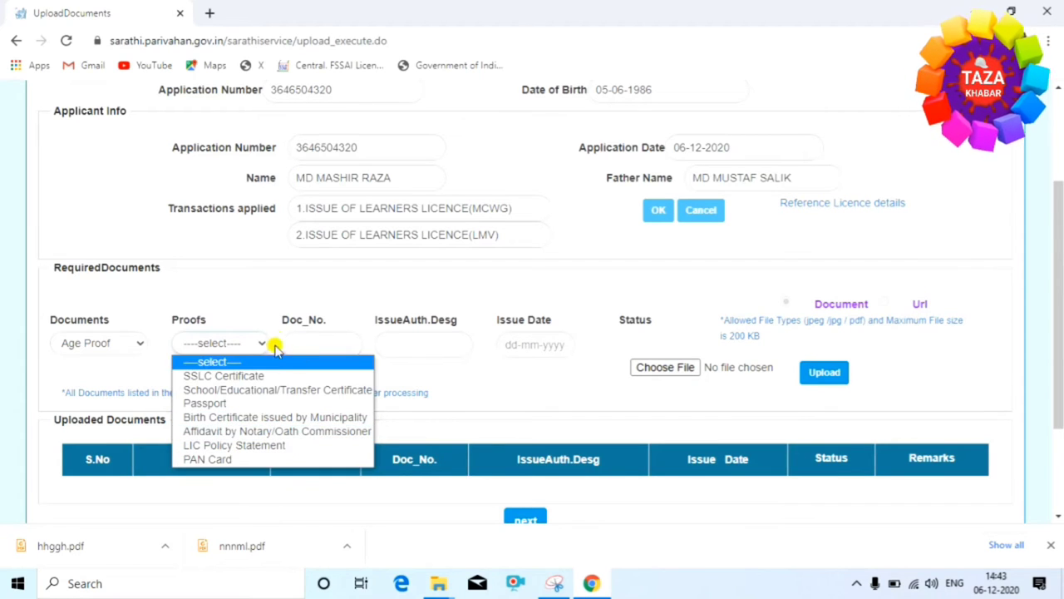
{"action": "left_click", "coordinate": [223, 460]}
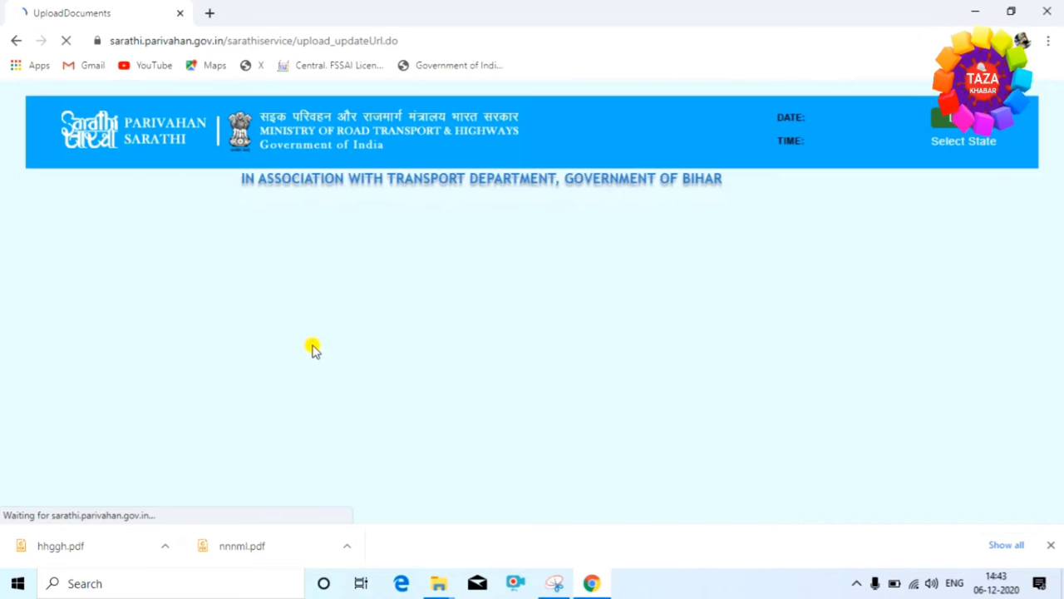
- Upload and confirm the age proof file with the PAN card document number, issuing authority PUNE and the issue date filled in
{"action": "scroll", "coordinate": [404, 430], "scroll_direction": "down", "scroll_amount": 3}
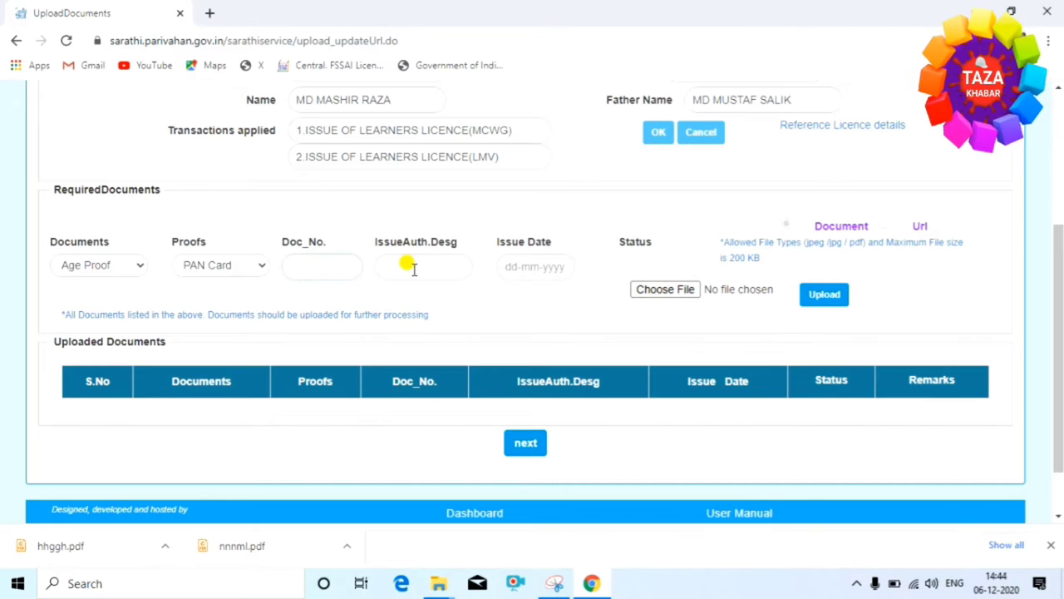
{"action": "left_click", "coordinate": [361, 273]}
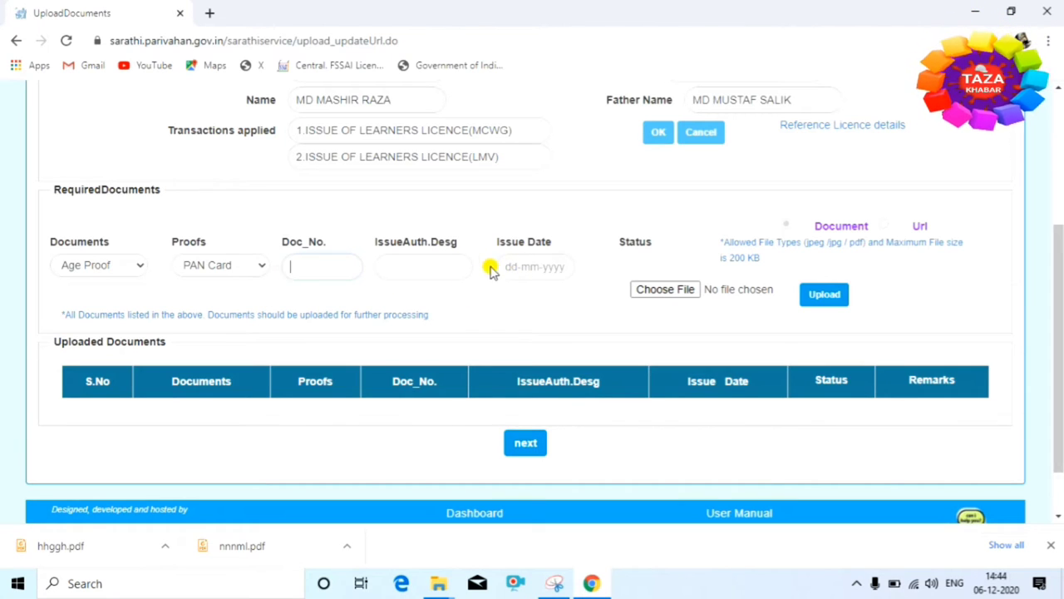
{"action": "left_click", "coordinate": [655, 289]}
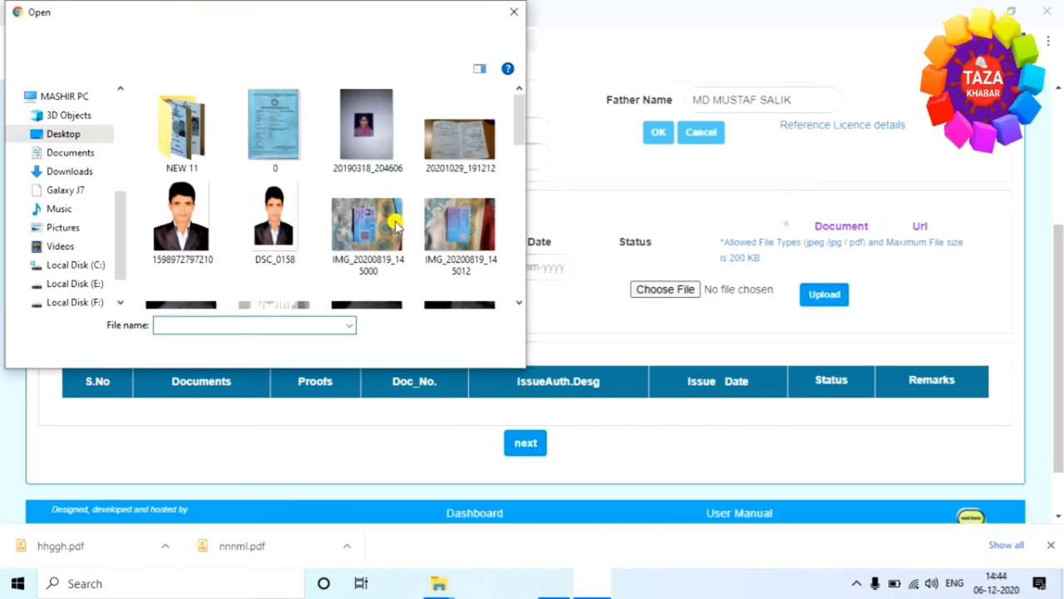
{"action": "left_click", "coordinate": [513, 12]}
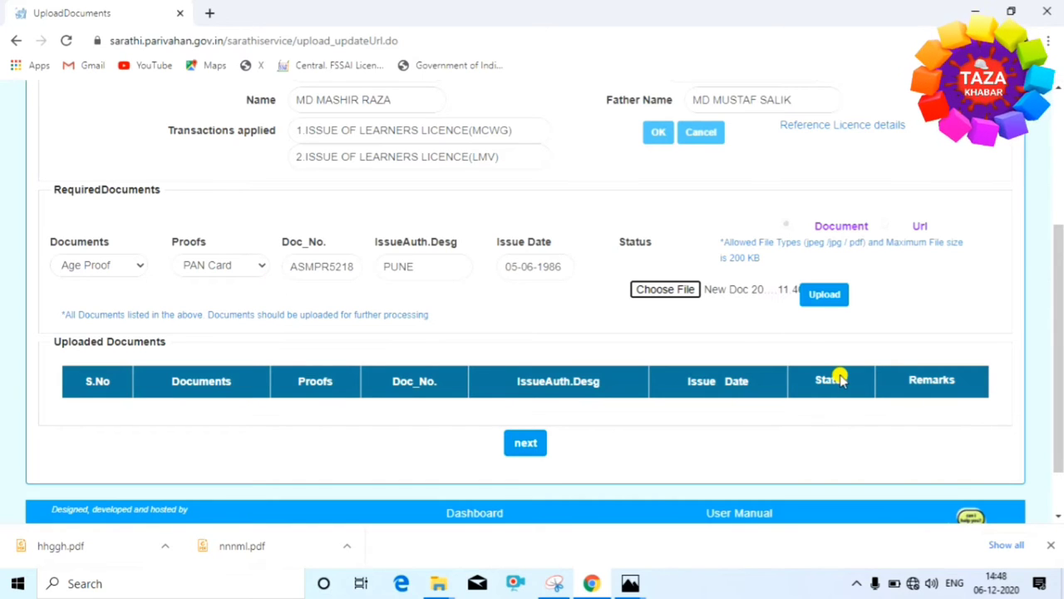
{"action": "left_click", "coordinate": [826, 295]}
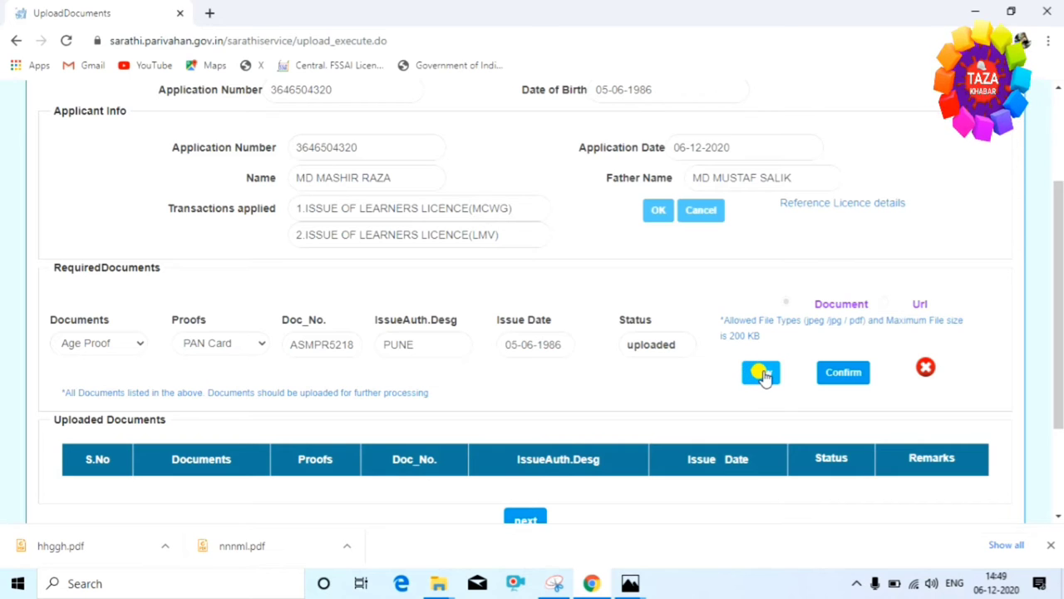
{"action": "left_click", "coordinate": [834, 373]}
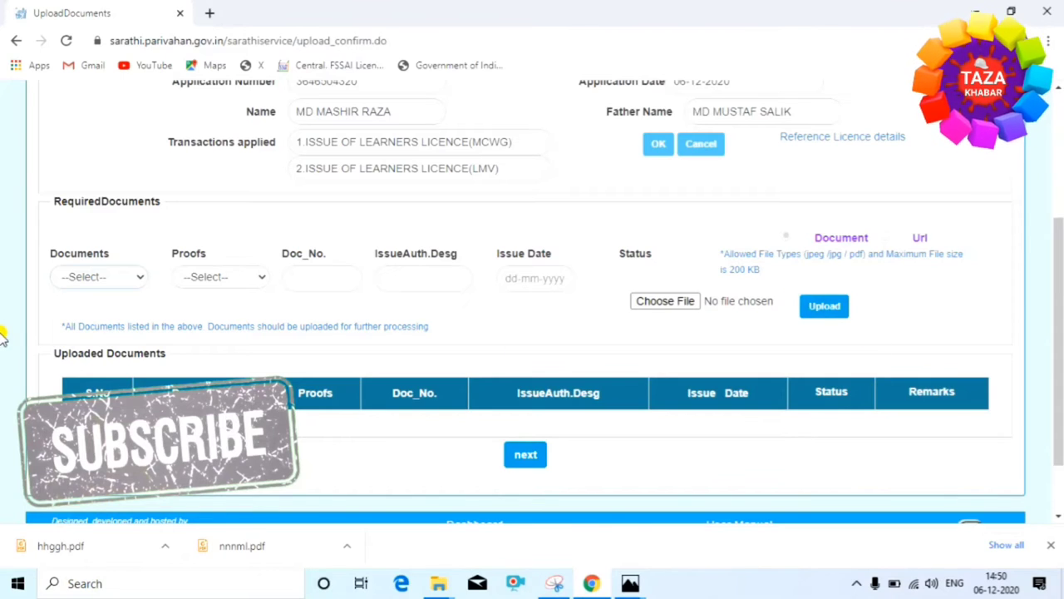
- Choose Address Proof (Present) as the required document and Voter ID as its proof
{"action": "left_click", "coordinate": [118, 283]}
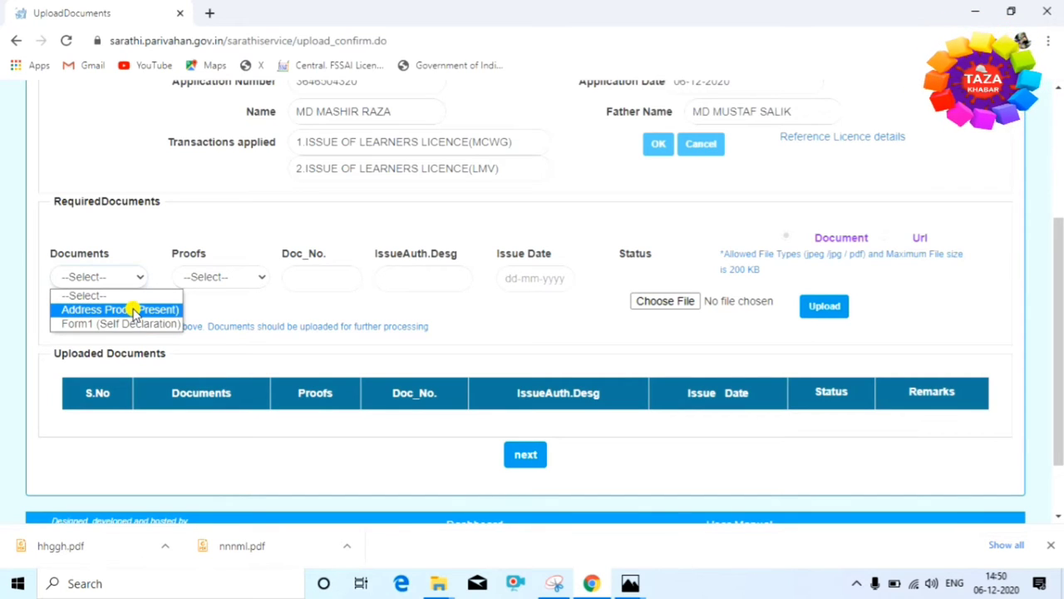
{"action": "left_click", "coordinate": [133, 309]}
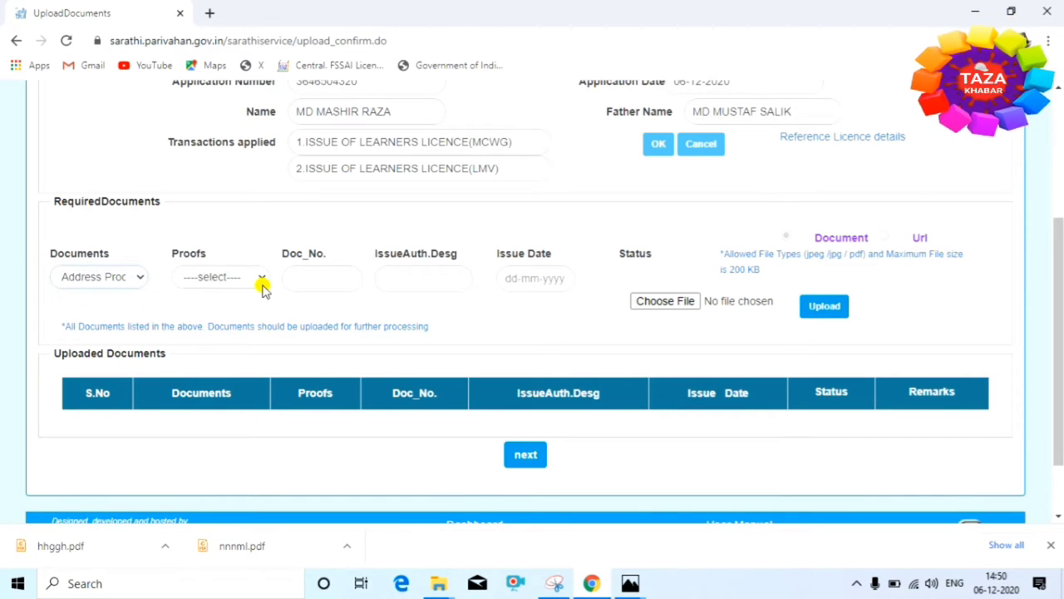
{"action": "left_click", "coordinate": [233, 274]}
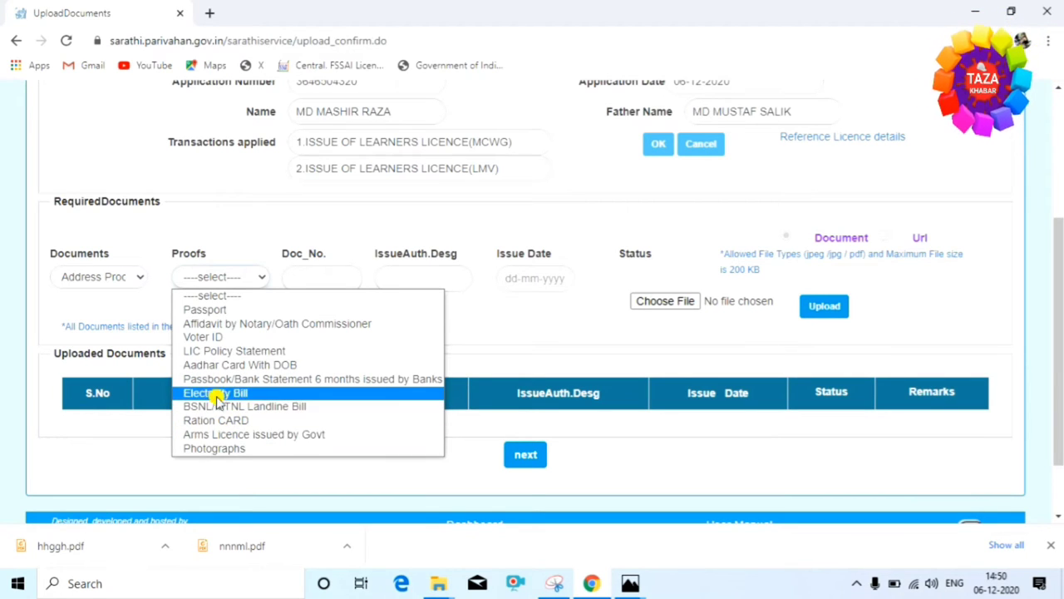
{"action": "left_click", "coordinate": [218, 337]}
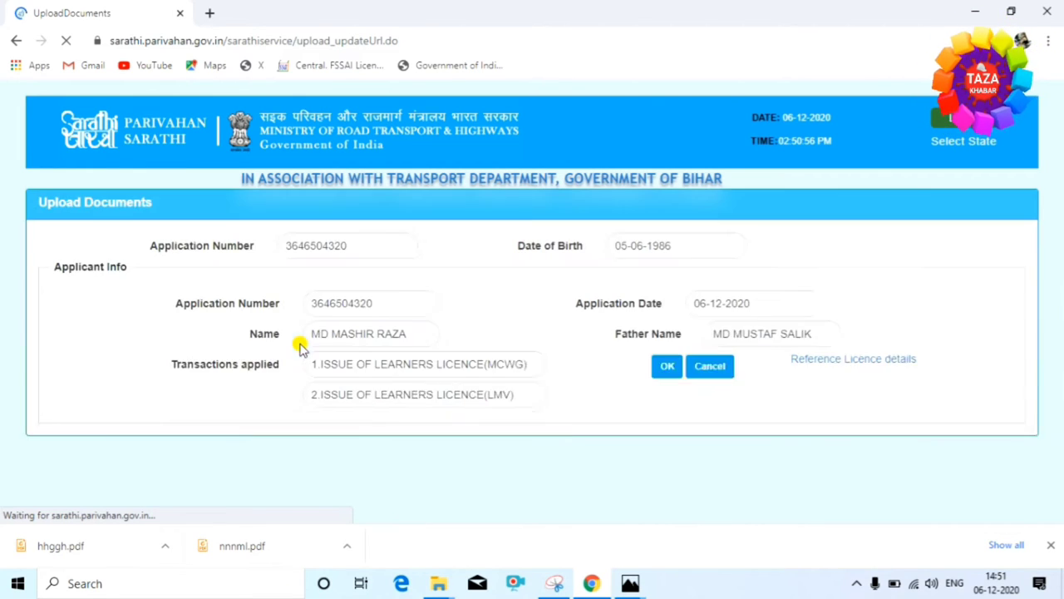
- Check the allowed file size, and confirm the uploaded Aadhar Card address proof with issuing authority INDIA and the issue date filled in
{"action": "scroll", "coordinate": [297, 333], "scroll_direction": "down", "scroll_amount": 3}
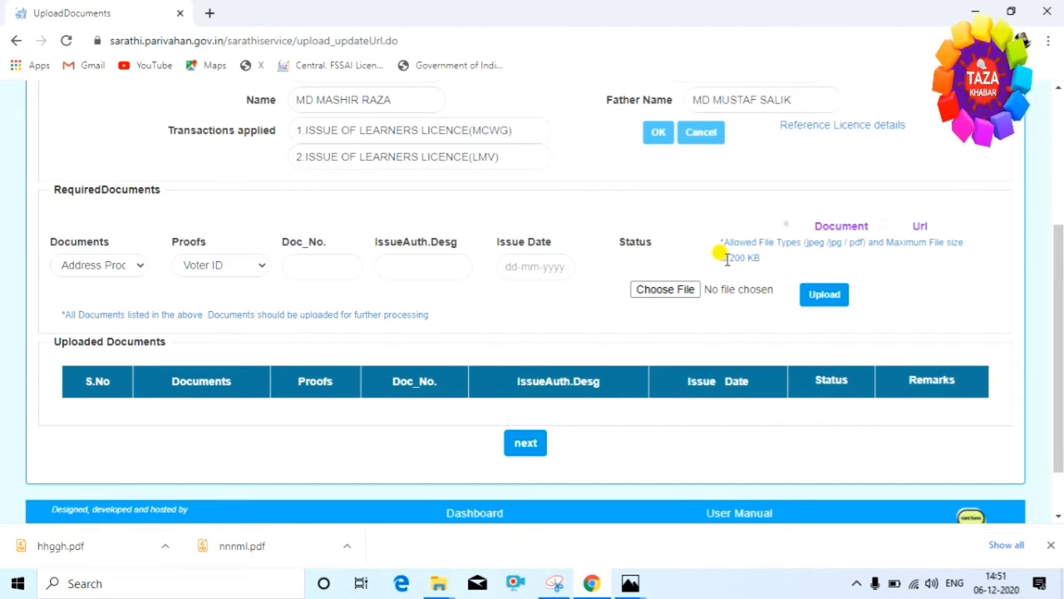
{"action": "left_click_drag", "start_coordinate": [726, 259], "coordinate": [795, 260]}
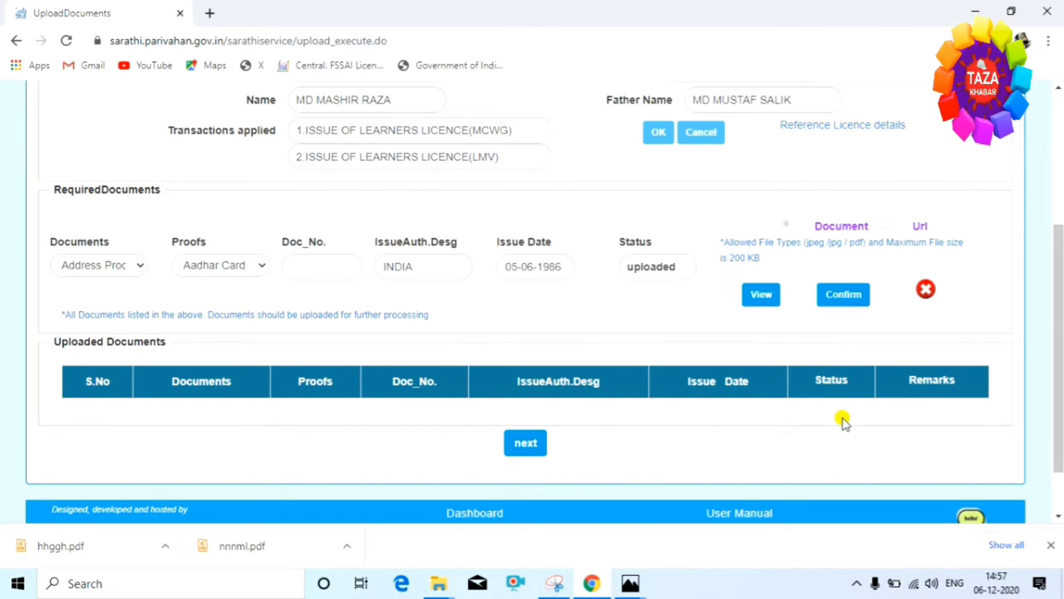
{"action": "left_click", "coordinate": [847, 296]}
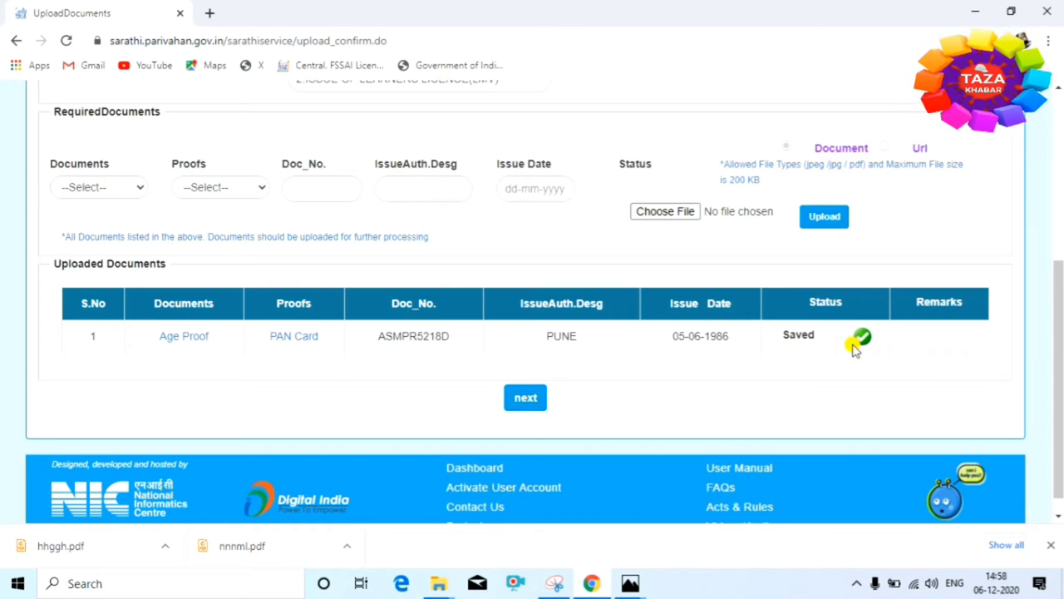
- Choose Form1 (Self Declaration) as the required document and select its proof
{"action": "left_click", "coordinate": [129, 187]}
{"action": "left_click", "coordinate": [112, 221]}
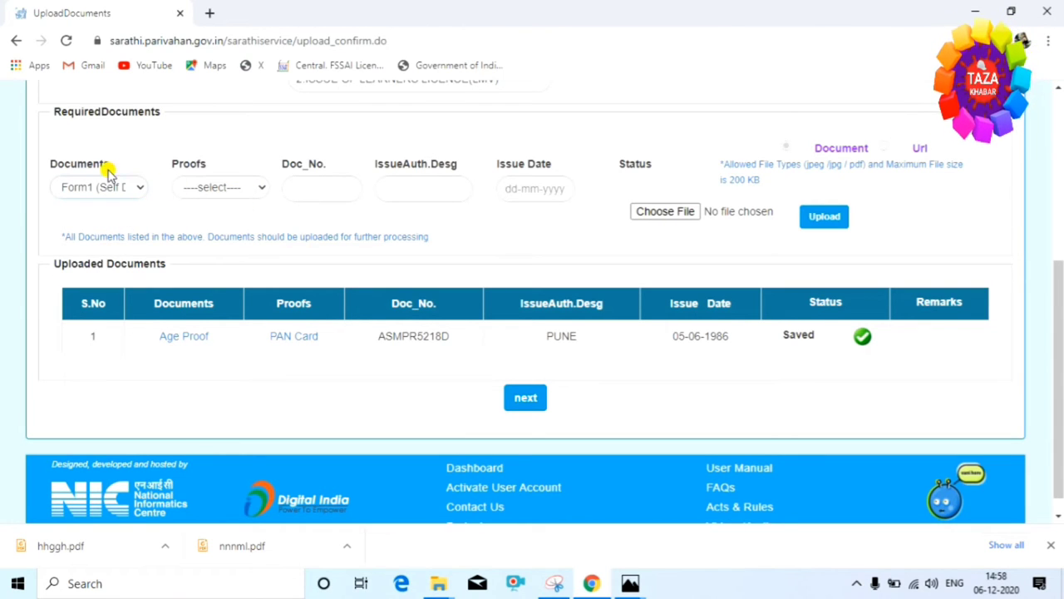
{"action": "left_click", "coordinate": [238, 189]}
{"action": "left_click", "coordinate": [243, 218]}
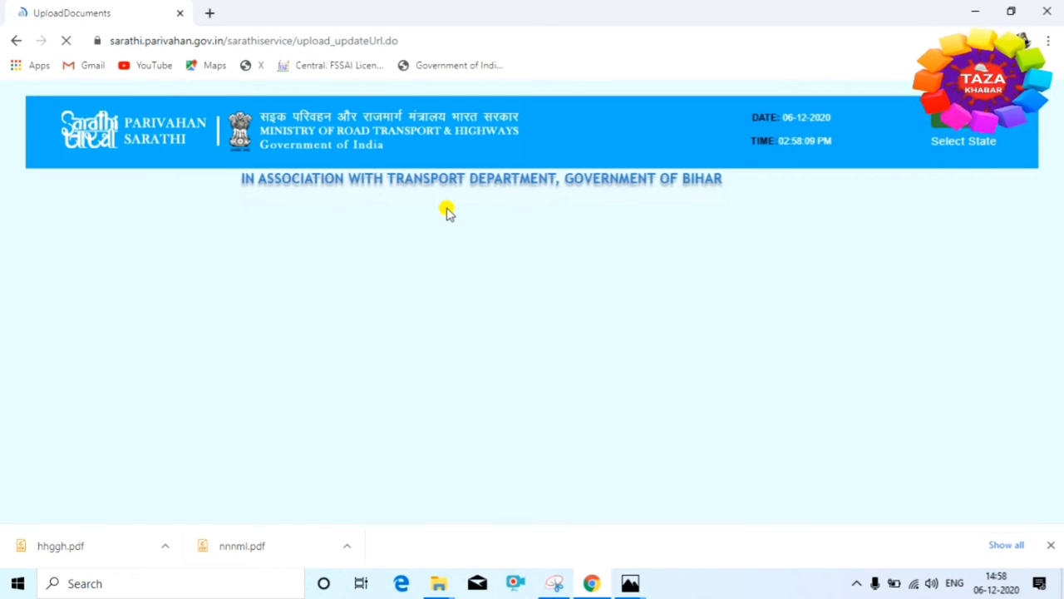
{"action": "scroll", "coordinate": [511, 304], "scroll_direction": "down", "scroll_amount": 3}
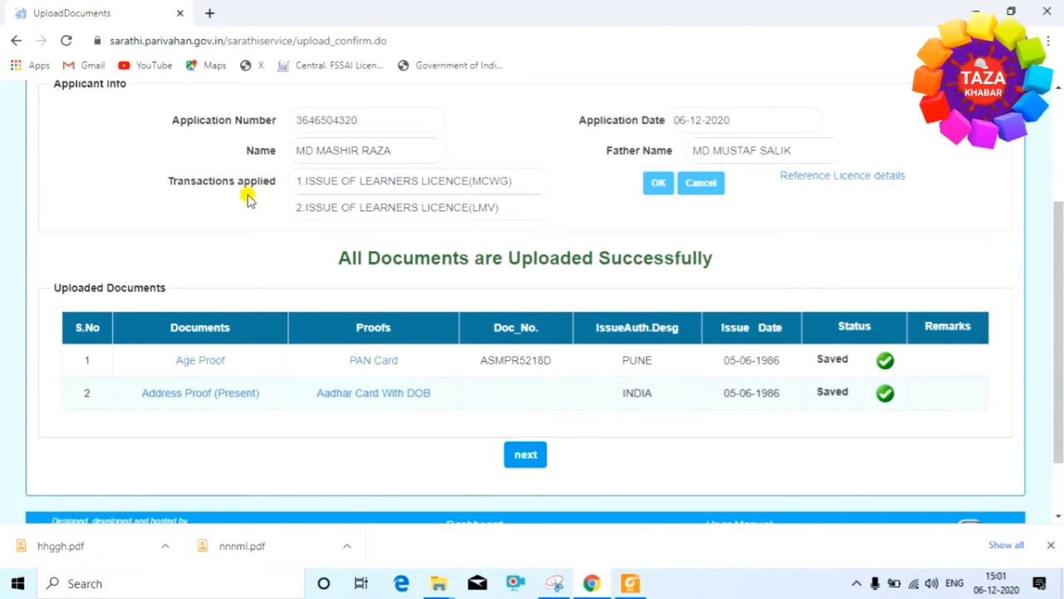
- Review the uploaded documents list and continue to the Upload Photo and Signature stage
{"action": "scroll", "coordinate": [247, 204], "scroll_direction": "up", "scroll_amount": 1}
{"action": "scroll", "coordinate": [266, 203], "scroll_direction": "down", "scroll_amount": 1}
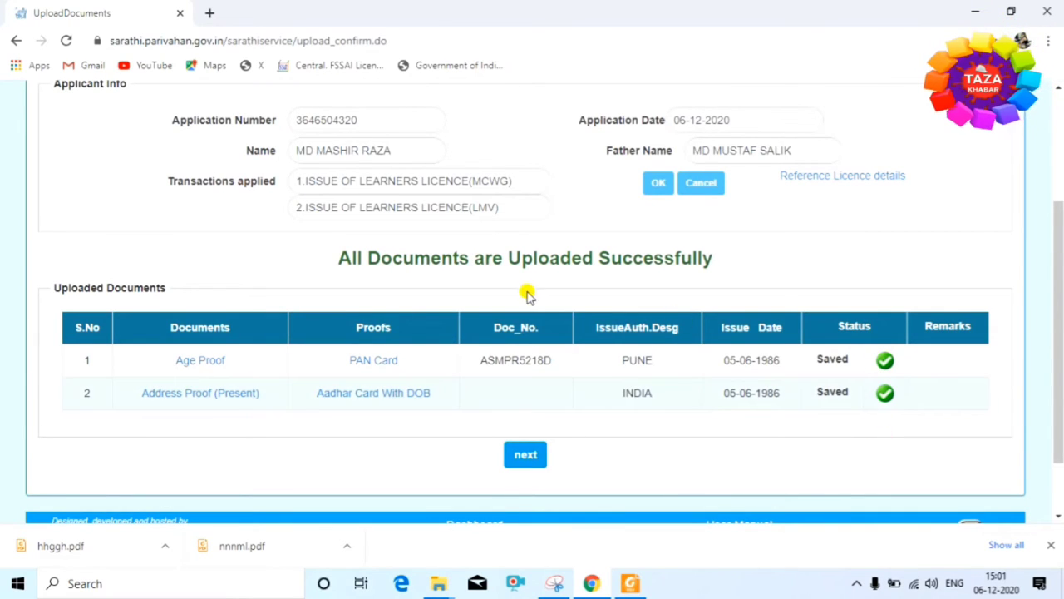
{"action": "scroll", "coordinate": [527, 296], "scroll_direction": "up", "scroll_amount": 2}
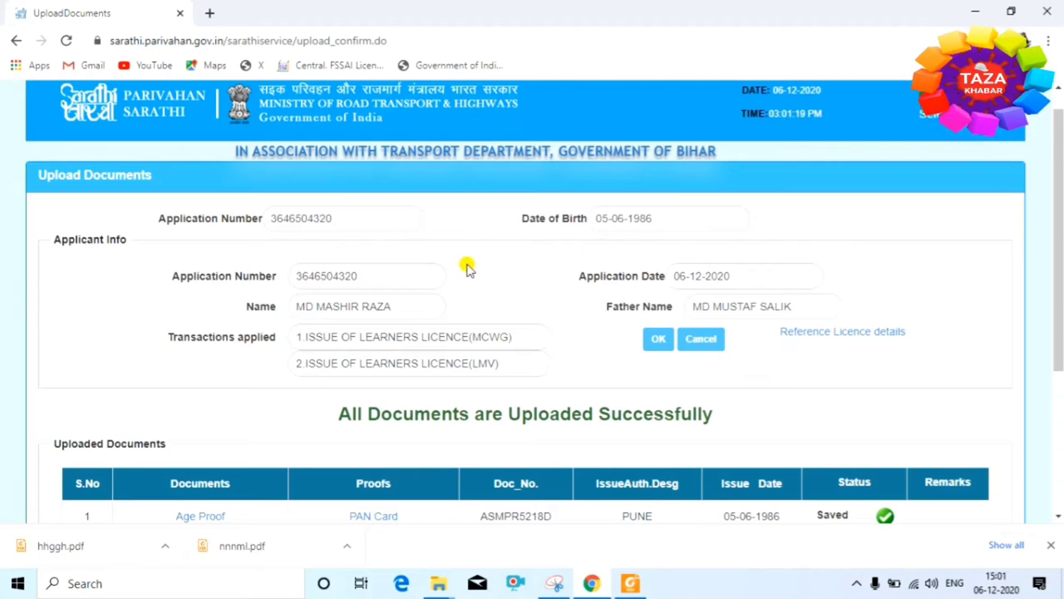
{"action": "scroll", "coordinate": [468, 268], "scroll_direction": "down", "scroll_amount": 2}
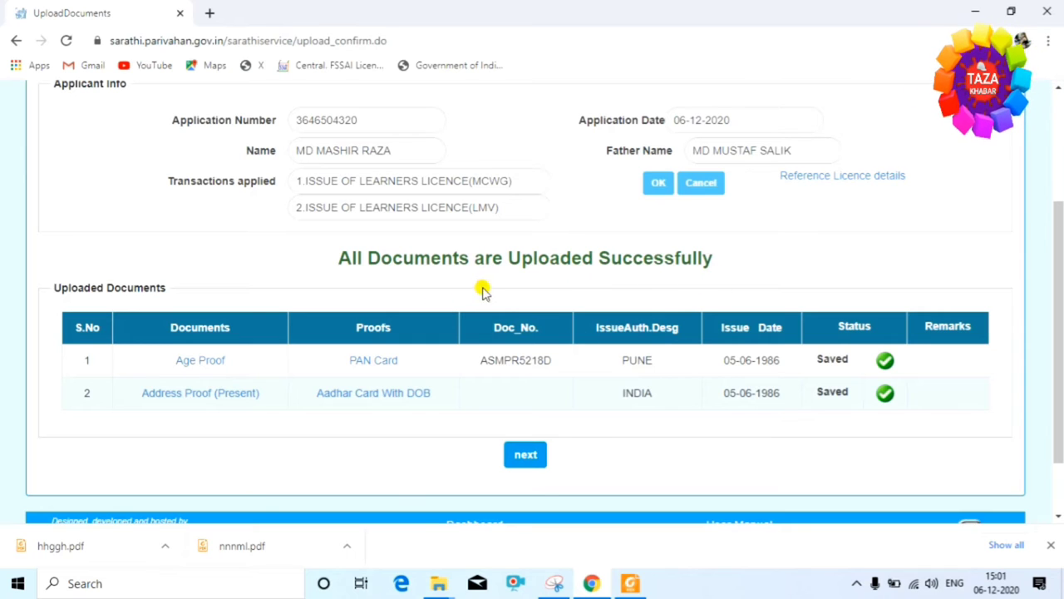
{"action": "left_click", "coordinate": [526, 456]}
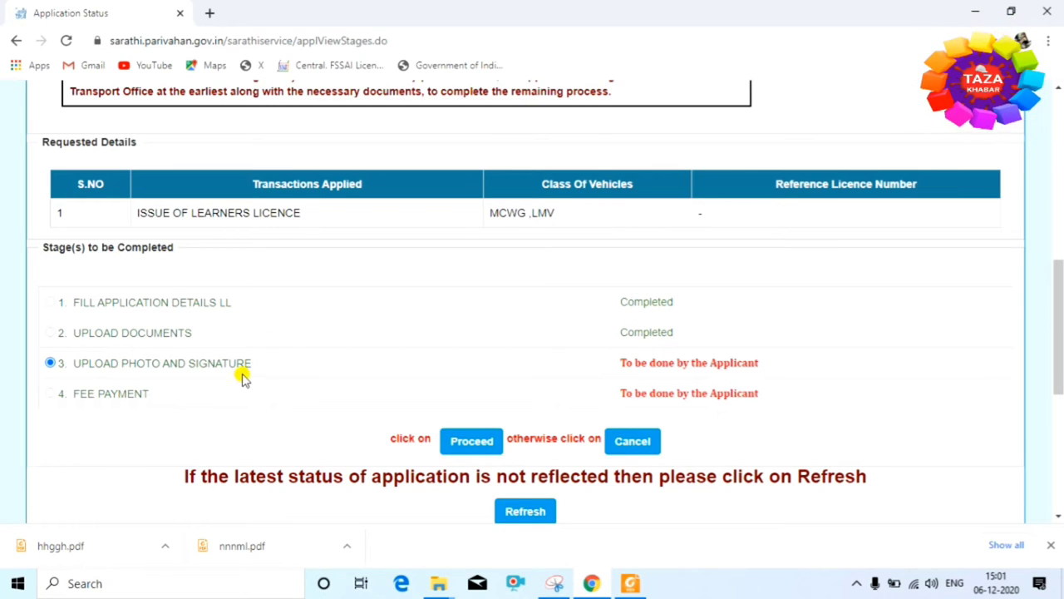
{"action": "left_click", "coordinate": [456, 442]}
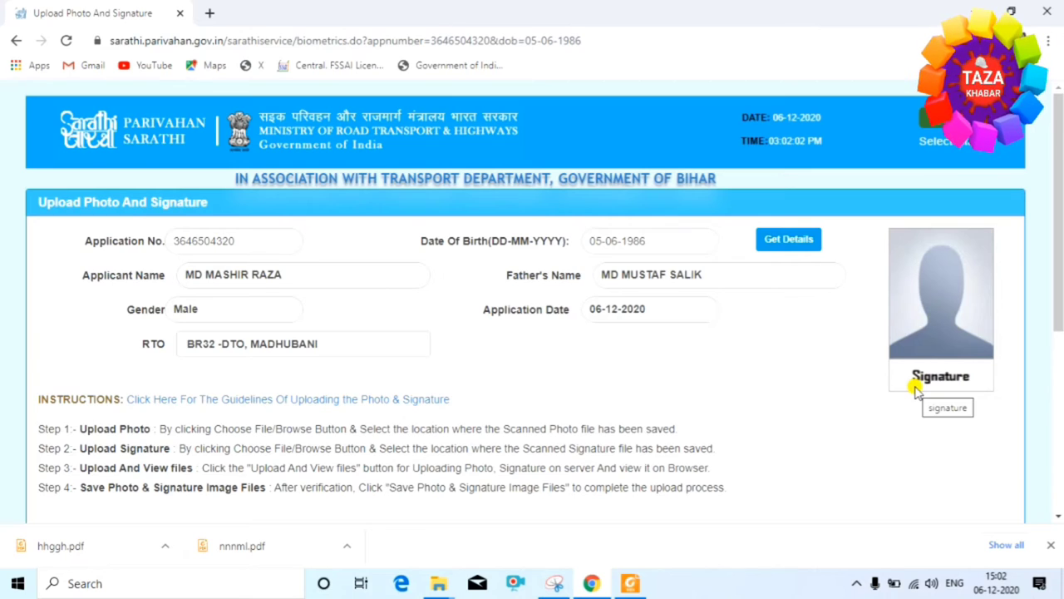
- Try to attach DSC_0158 from the NK folder on the Desktop as the applicant's photo
{"action": "scroll", "coordinate": [559, 292], "scroll_direction": "down", "scroll_amount": 1}
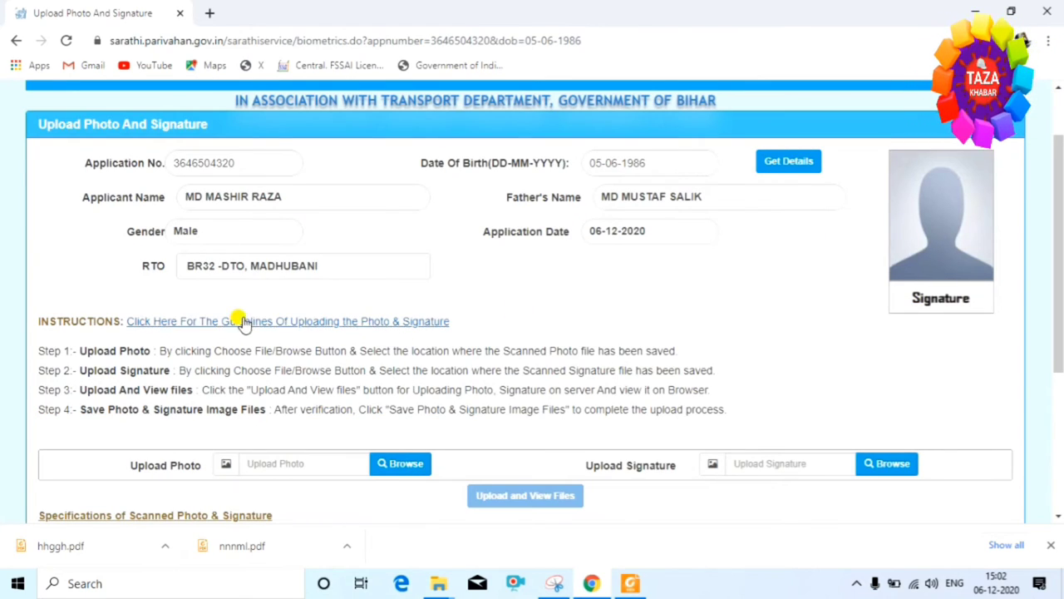
{"action": "left_click", "coordinate": [402, 466]}
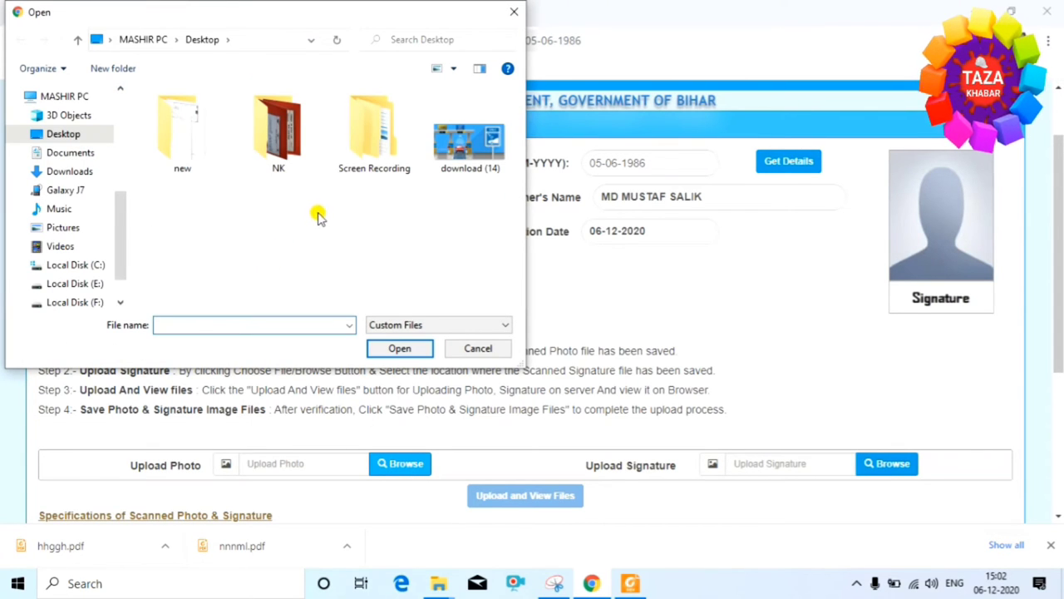
{"action": "double_click", "coordinate": [275, 166]}
{"action": "left_click", "coordinate": [190, 224]}
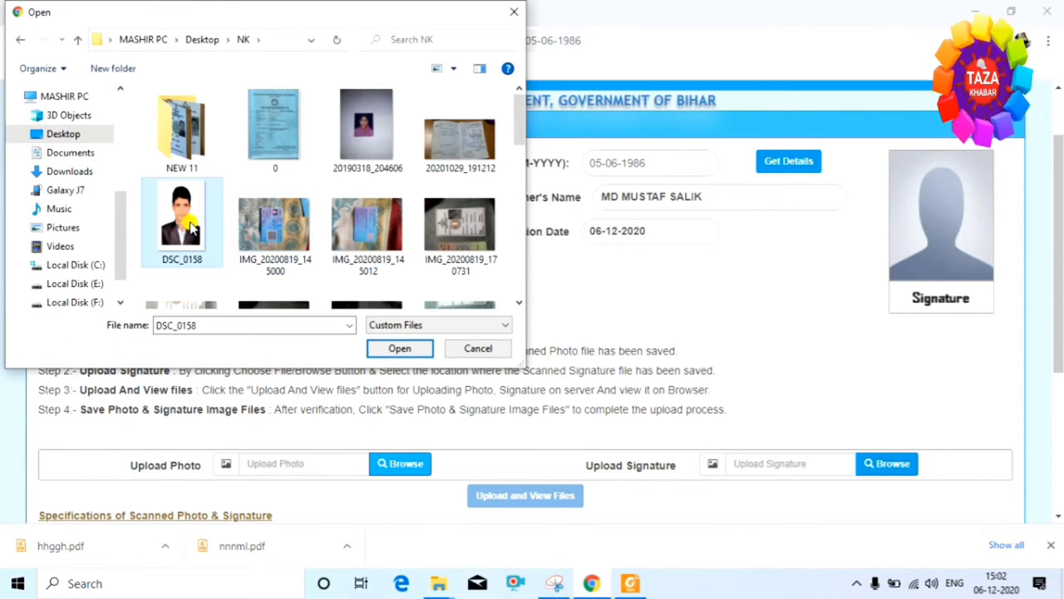
{"action": "left_click", "coordinate": [399, 349]}
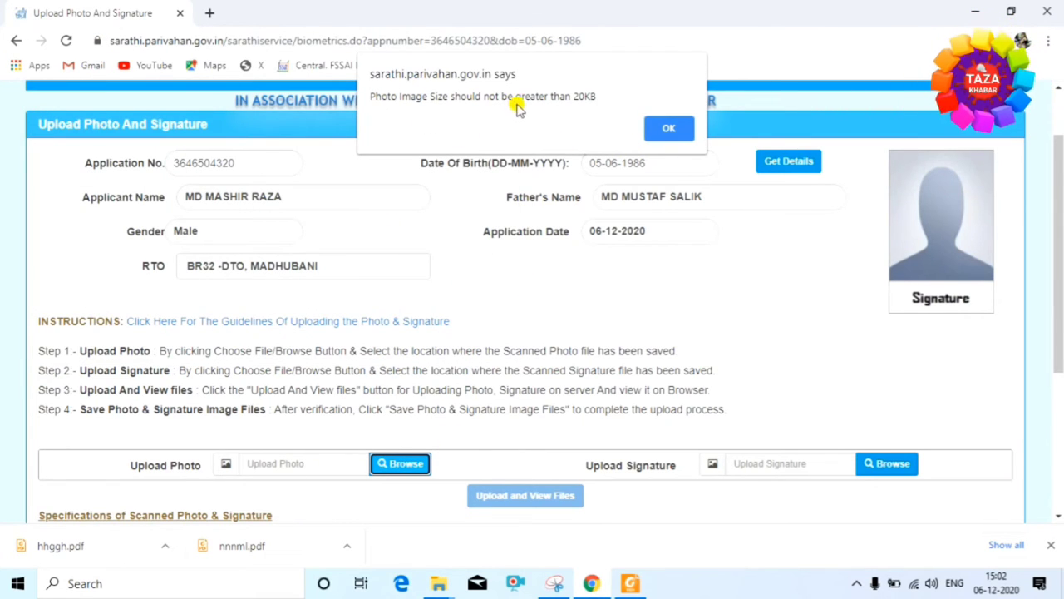
{"action": "left_click", "coordinate": [673, 129]}
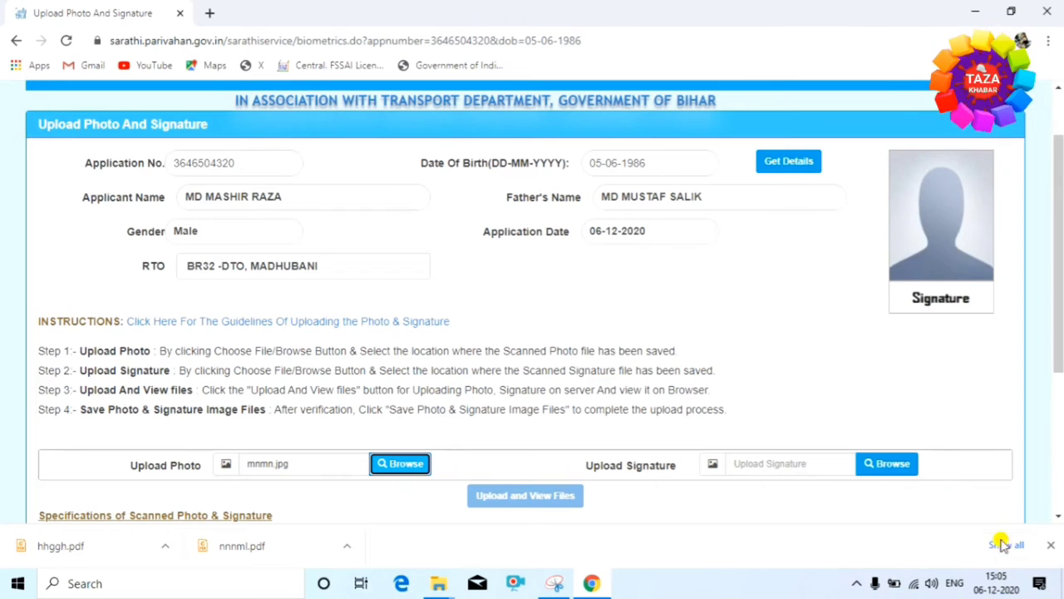
- Attach the signature image PSX_20190328_142940.jpg from the NK folder as the applicant's signature
{"action": "left_click", "coordinate": [892, 465]}
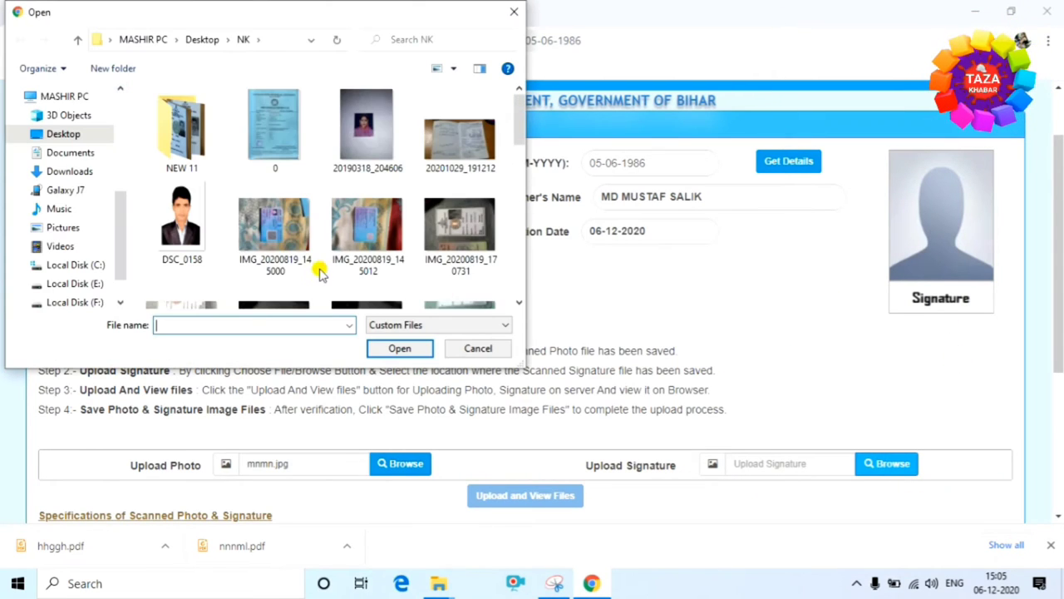
{"action": "scroll", "coordinate": [298, 253], "scroll_direction": "down", "scroll_amount": 15}
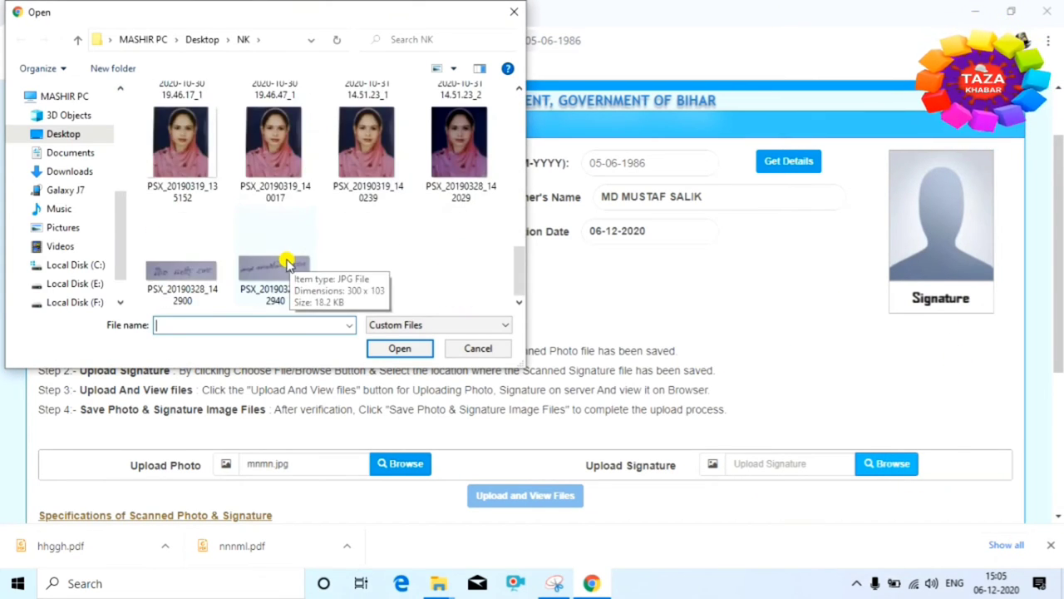
{"action": "left_click", "coordinate": [283, 258]}
{"action": "left_click", "coordinate": [399, 348]}
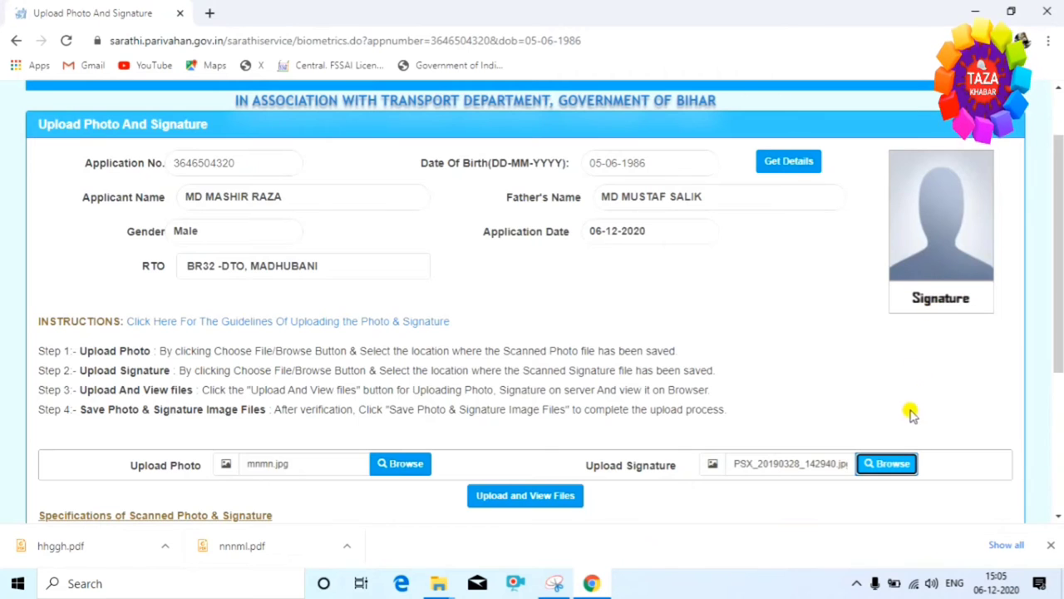
{"action": "scroll", "coordinate": [640, 390], "scroll_direction": "down", "scroll_amount": 1}
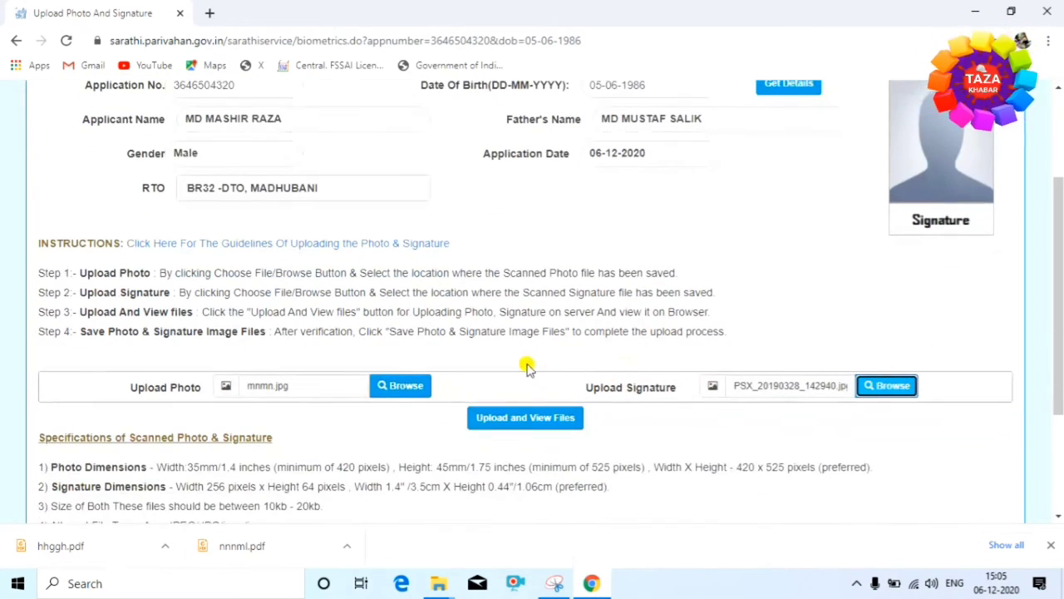